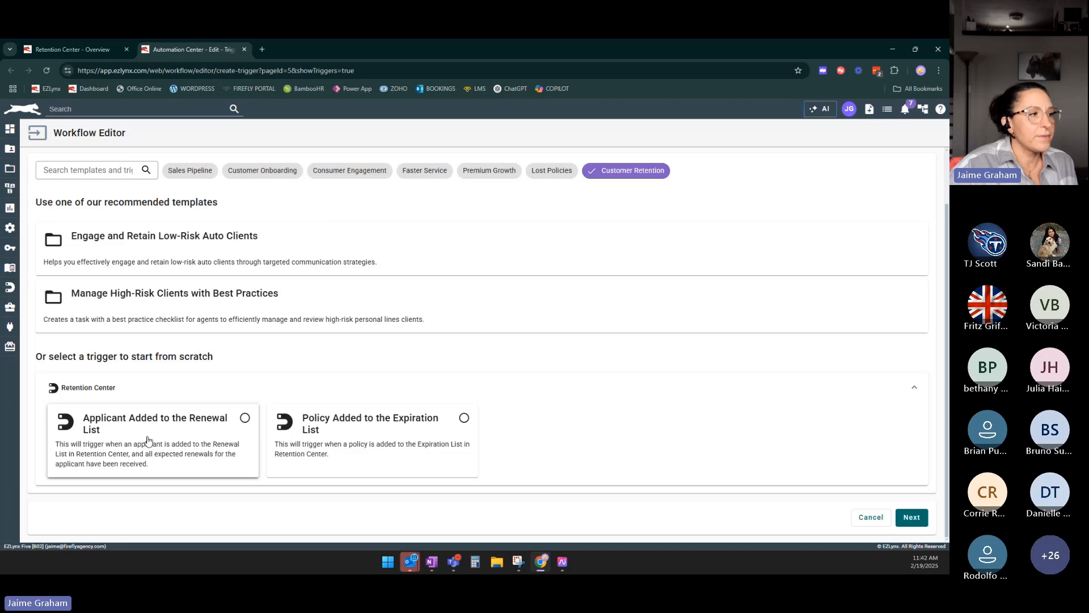
Start the workflow from the Applicant Added to the Renewal List trigger and add a filter Type is Personal.
click(147, 443)
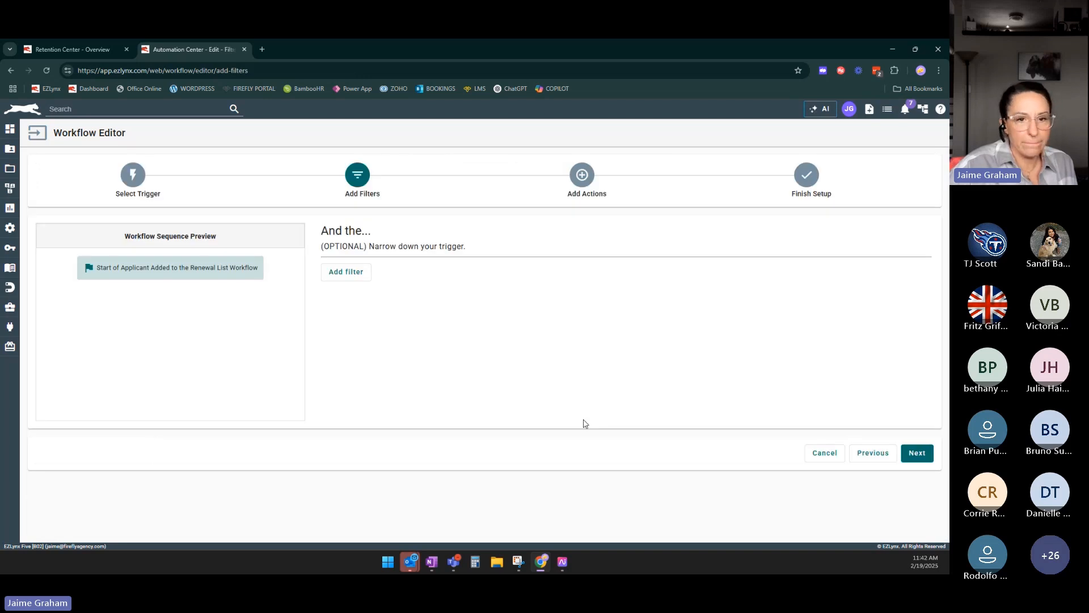
click(353, 278)
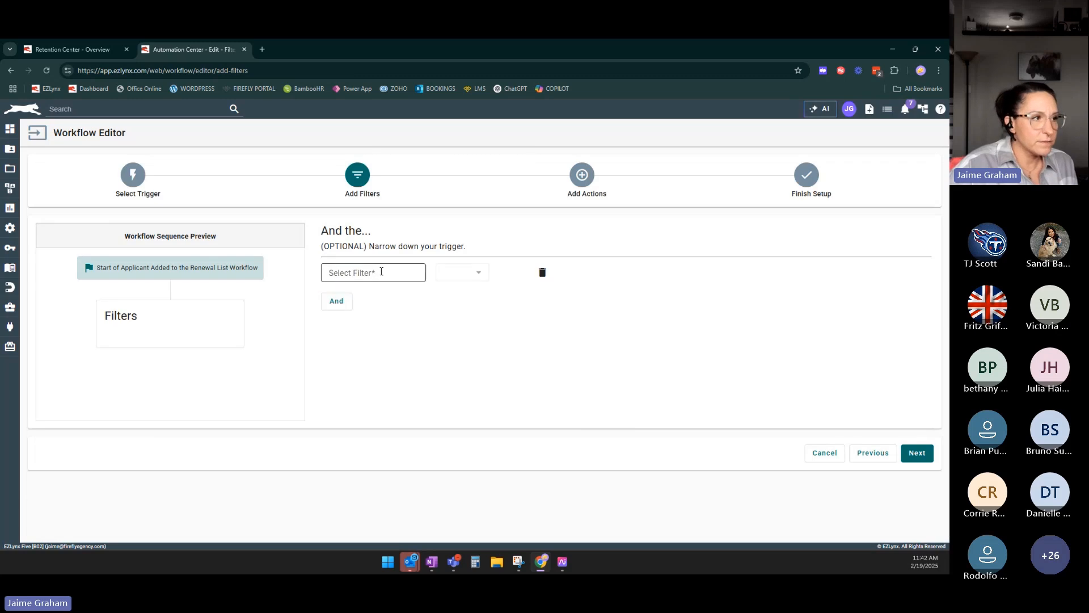
click(382, 271)
scroll(354, 359, down, 5)
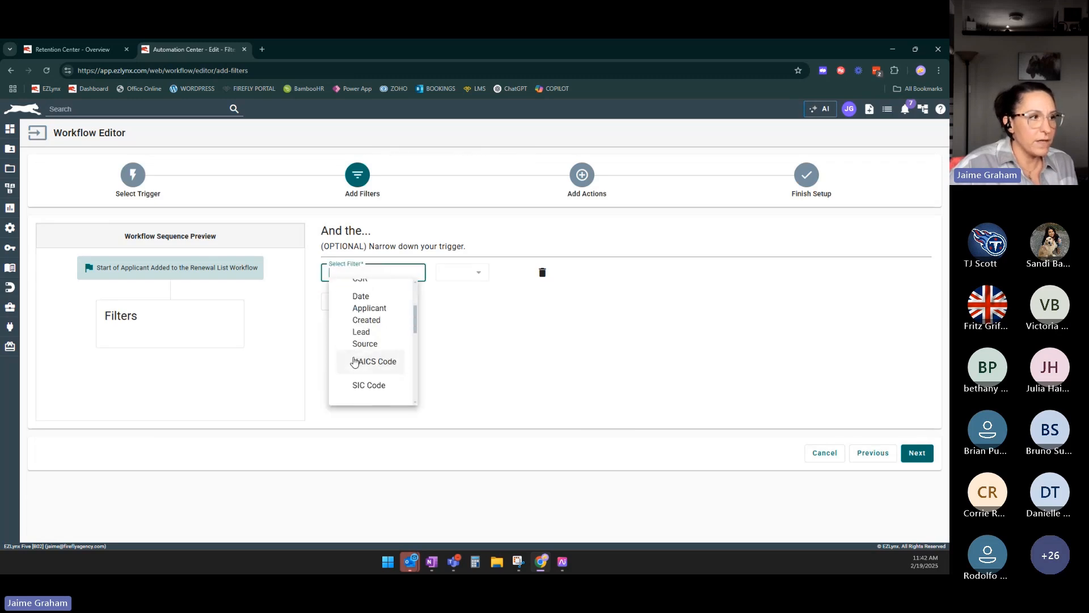
click(363, 285)
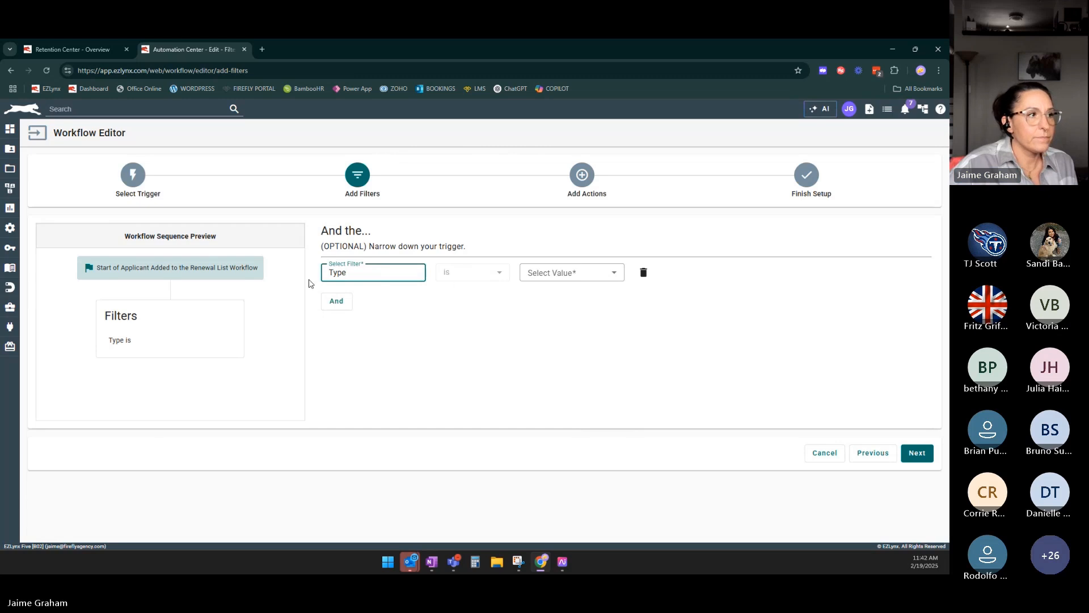
click(569, 278)
click(559, 298)
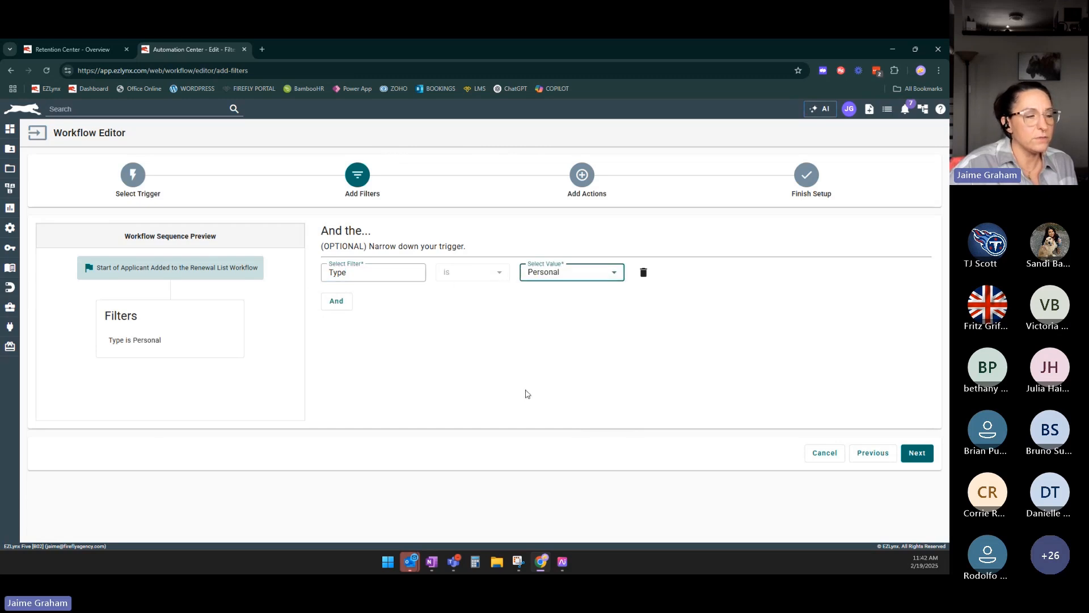
Add a second filter requiring Risk is High.
click(335, 302)
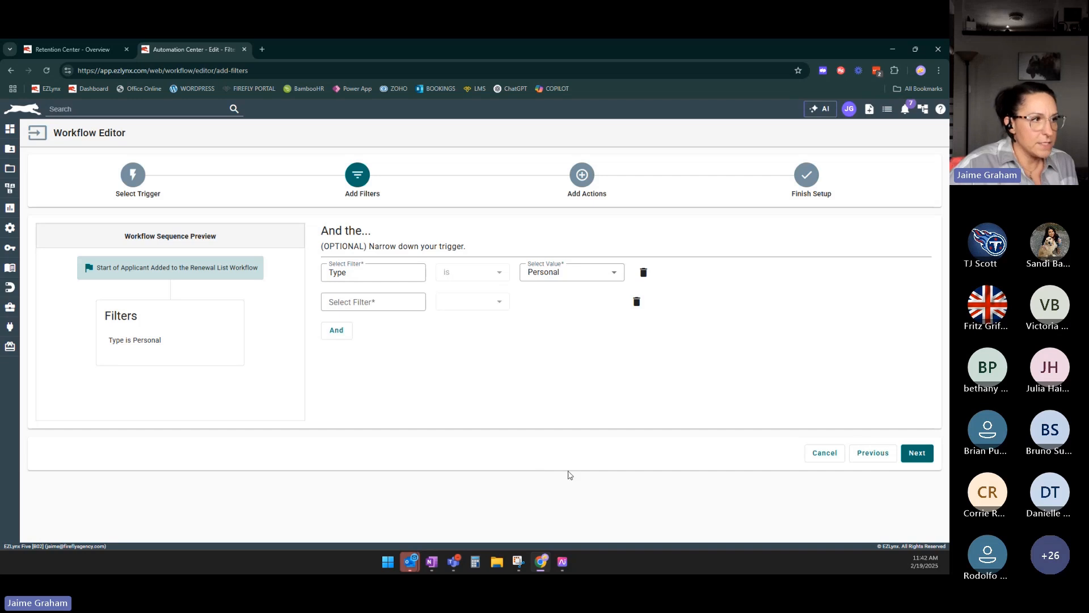
click(375, 305)
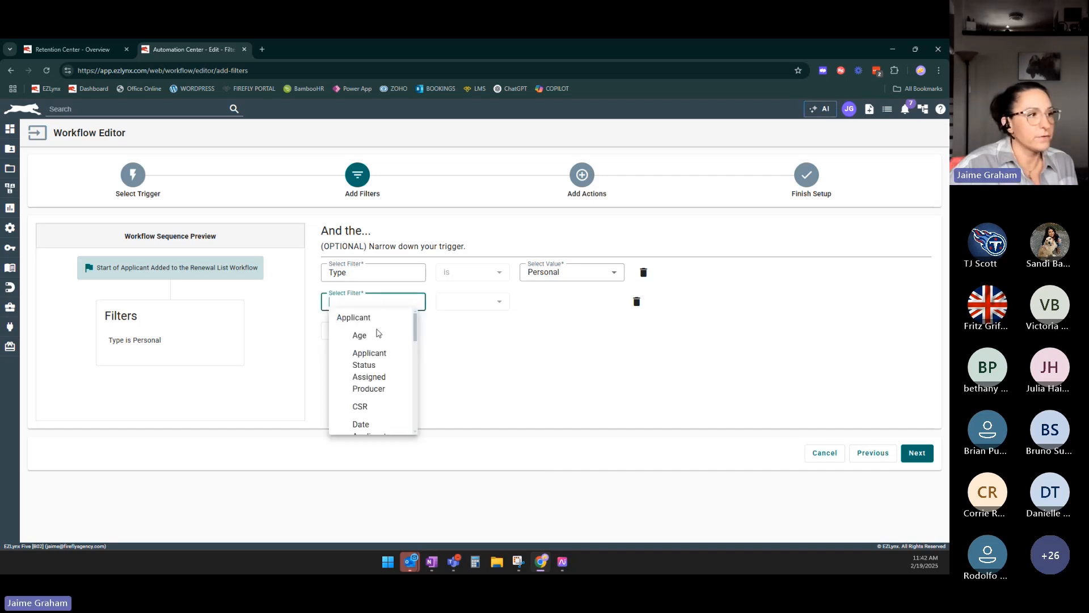
scroll(391, 381, down, 2)
scroll(386, 377, down, 5)
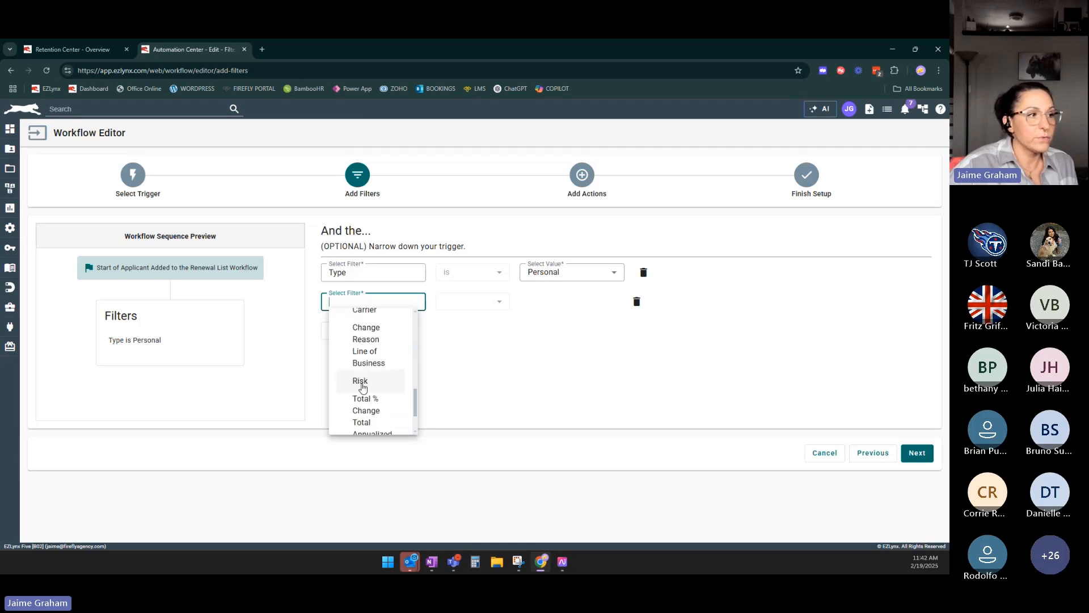
click(372, 382)
click(587, 302)
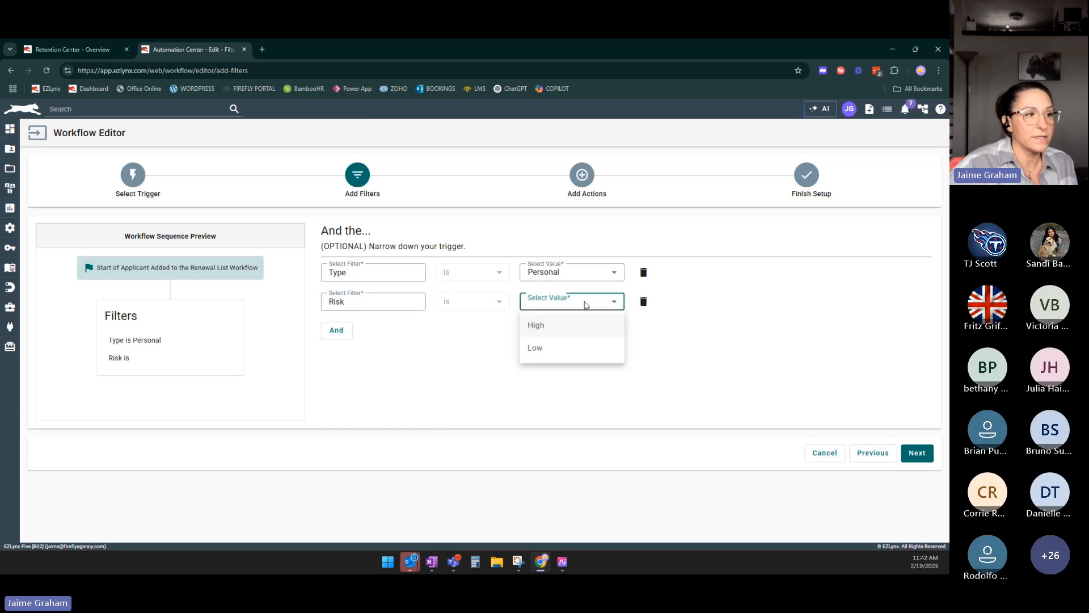
click(557, 332)
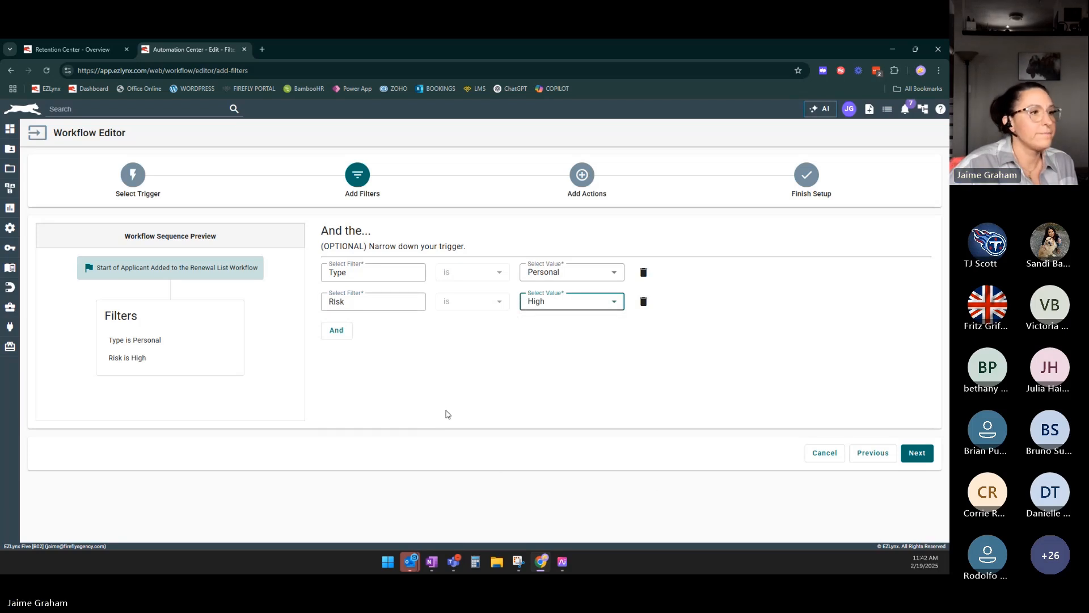
Add a third filter requiring Total % Change is greater than or equal to 15%.
click(337, 330)
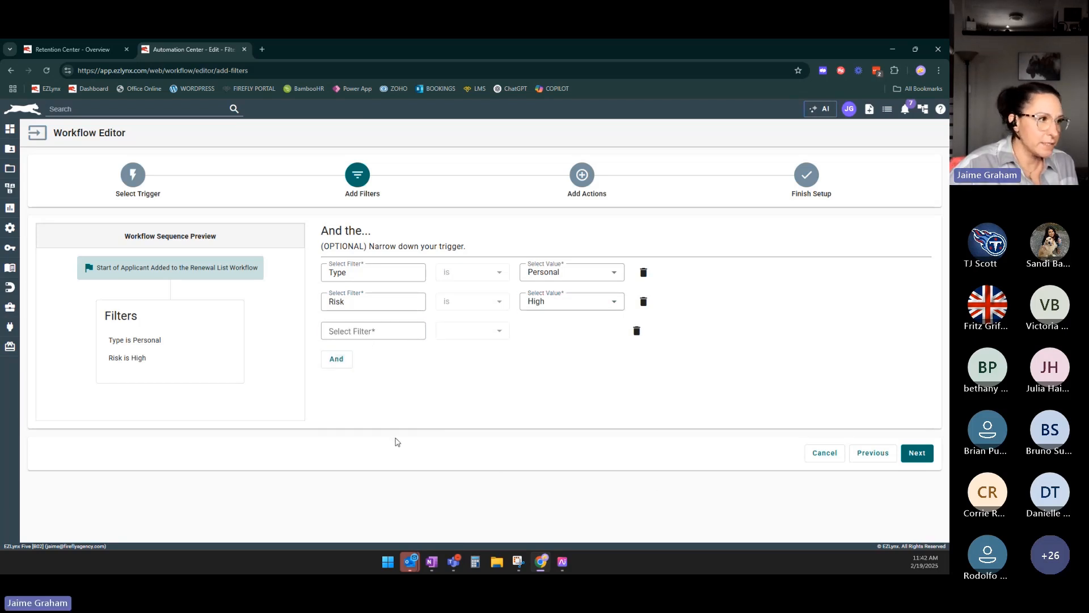
scroll(400, 389, down, 5)
scroll(400, 389, down, 8)
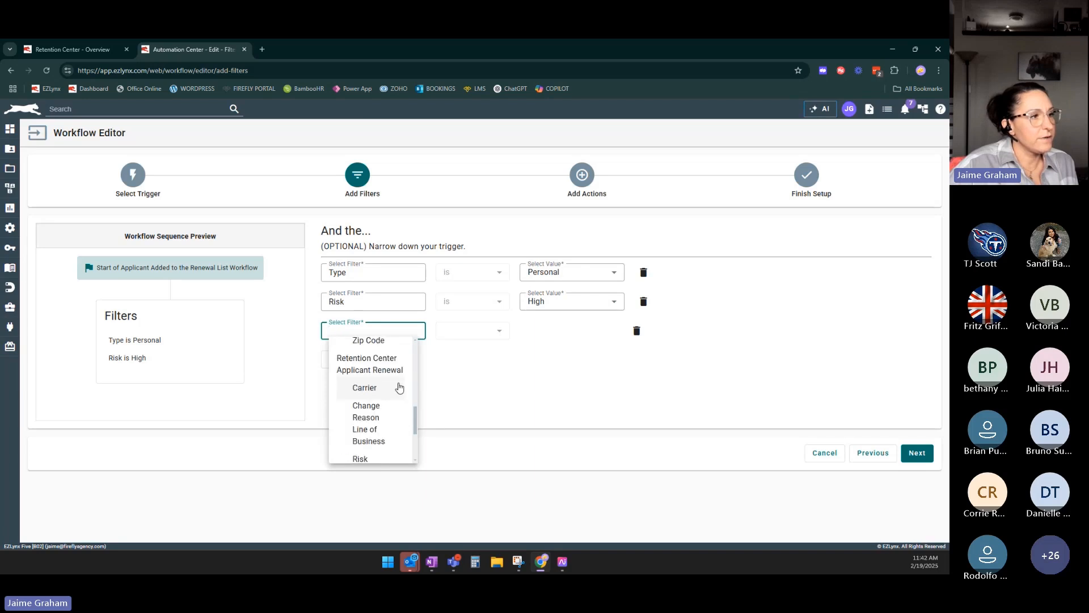
click(392, 384)
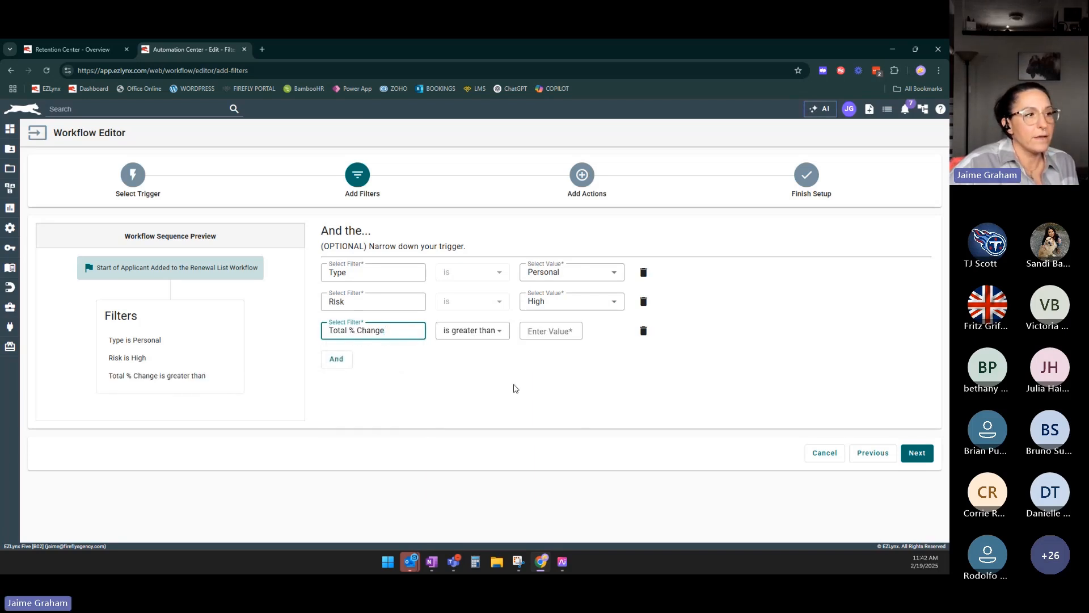
click(486, 335)
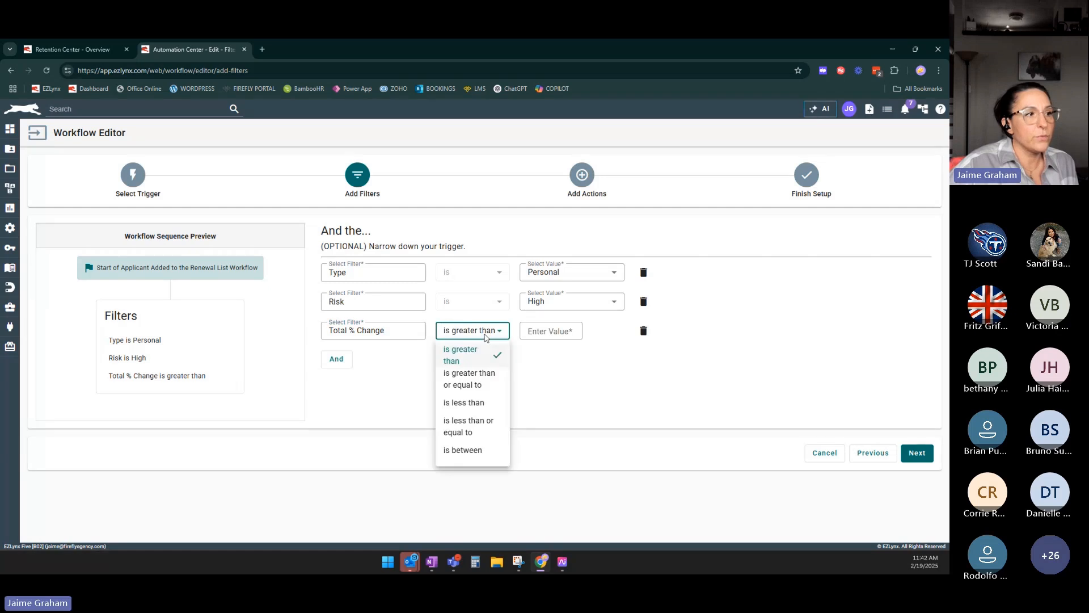
click(488, 379)
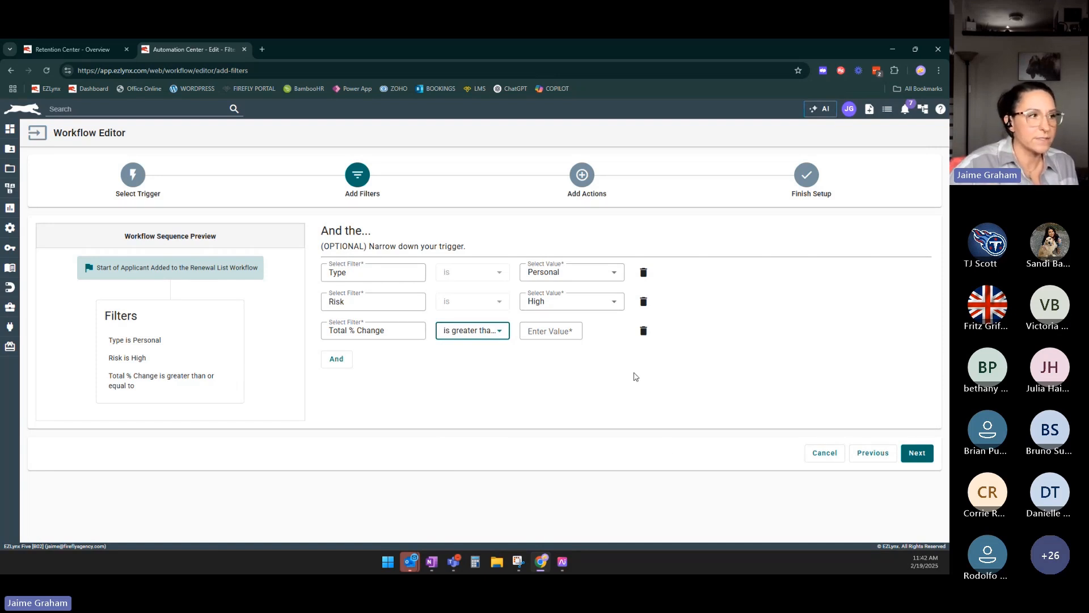
click(478, 333)
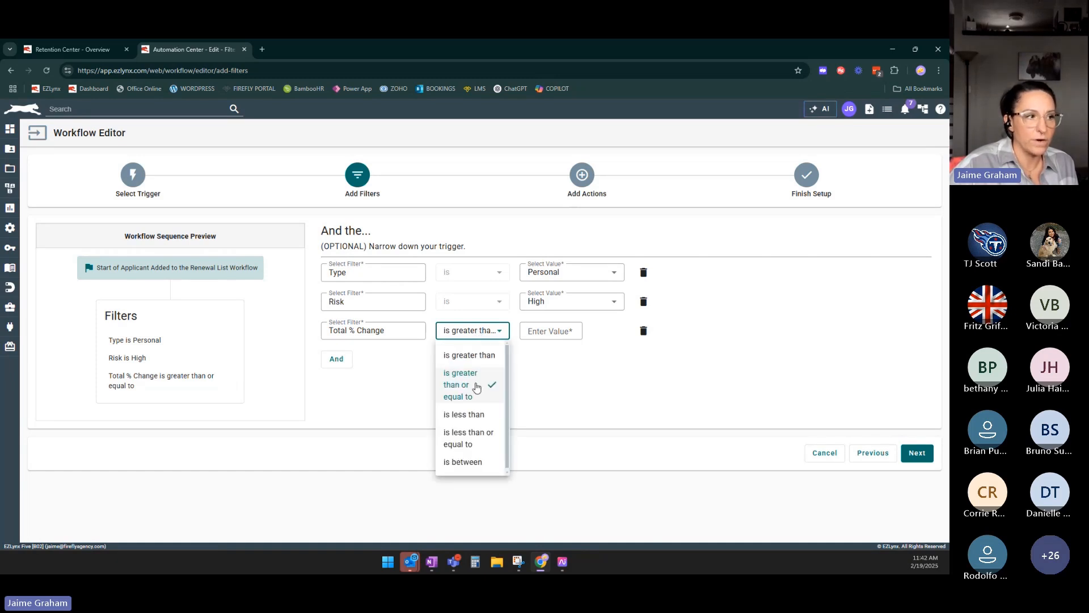
click(477, 391)
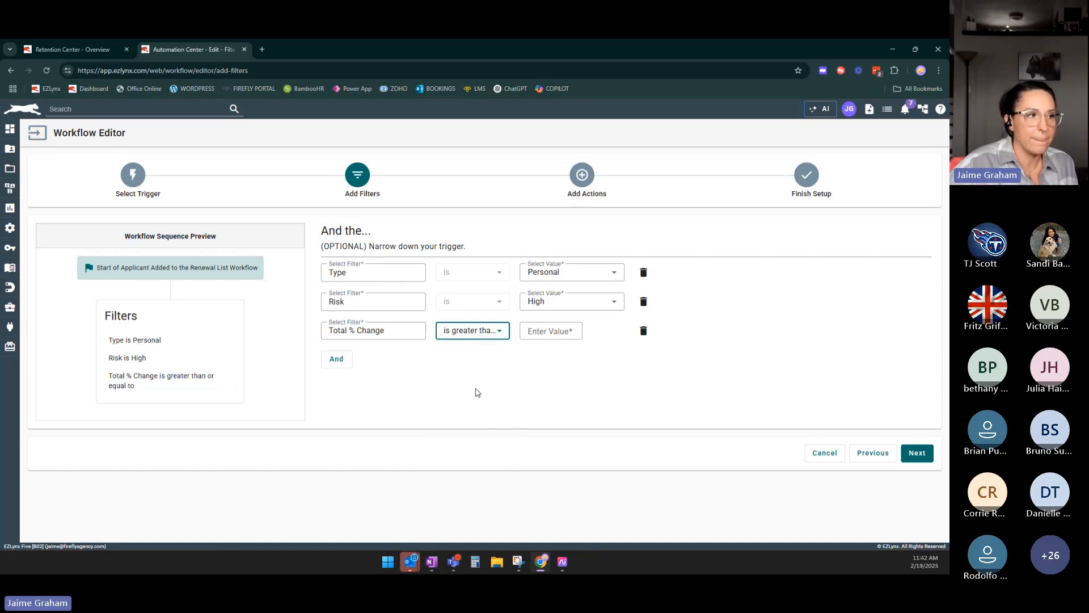
click(548, 332)
text(15)
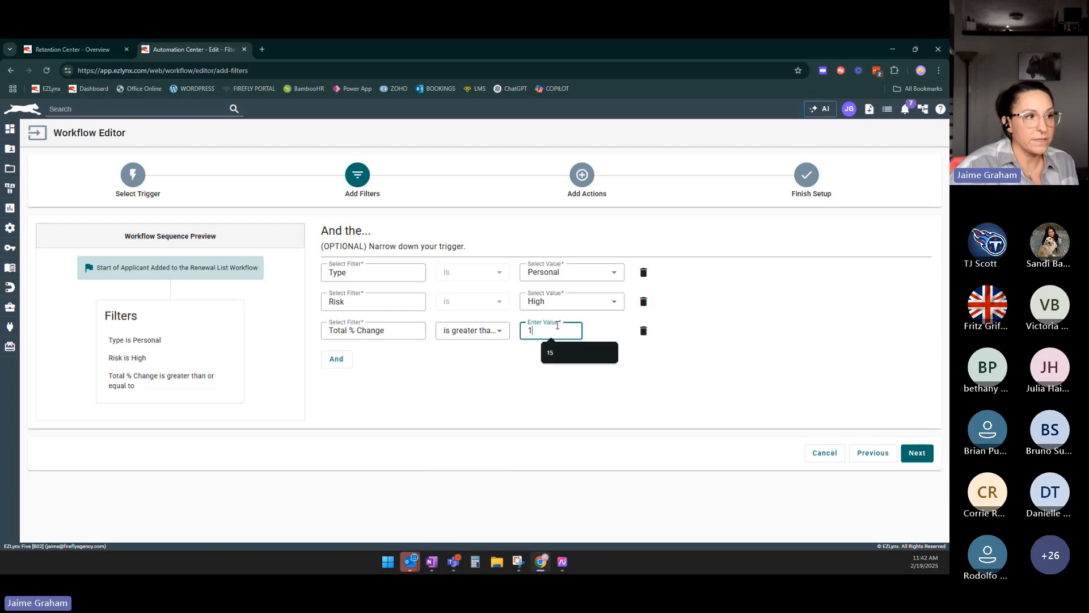
click(547, 416)
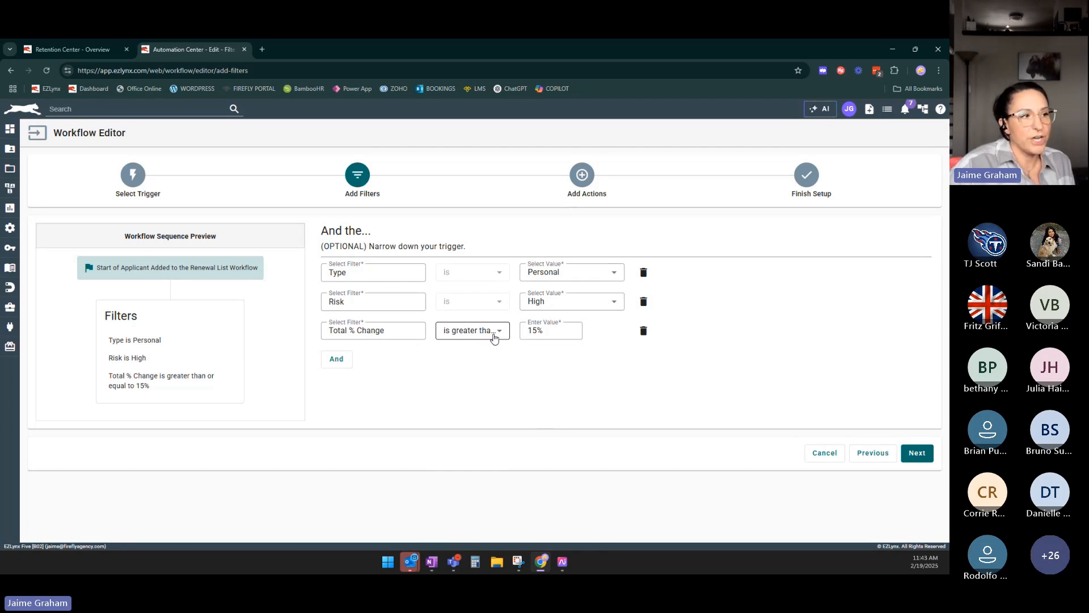
Check the Total % Change comparison option and continue to the Add Actions stage.
click(494, 332)
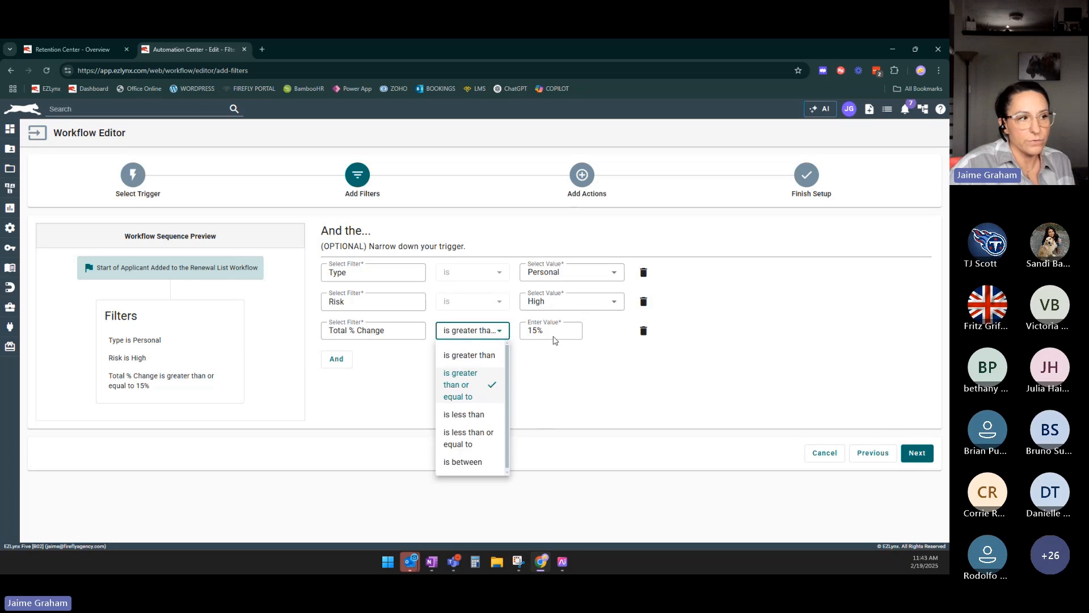
click(574, 364)
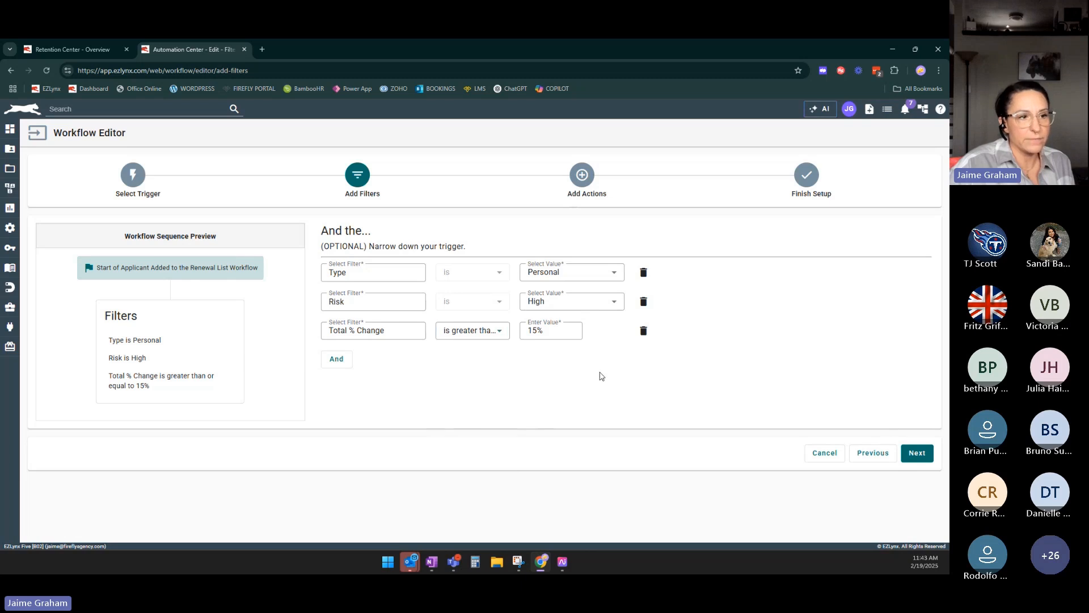
click(917, 453)
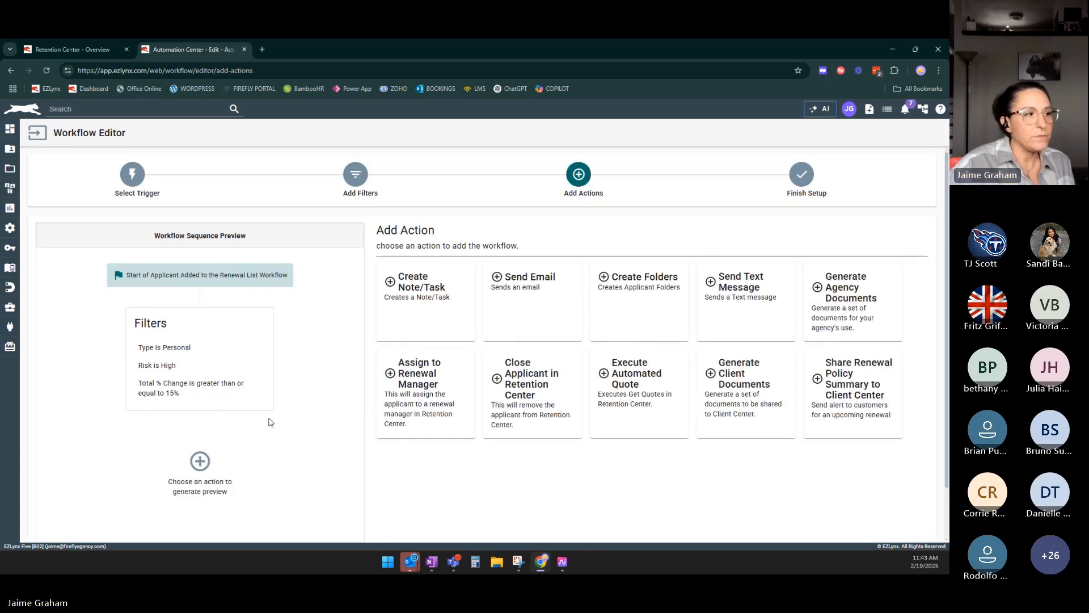
Add a Send Email action using the EZLynx Agency Insights - Generic Renewal - In Progress template.
scroll(270, 422, down, 1)
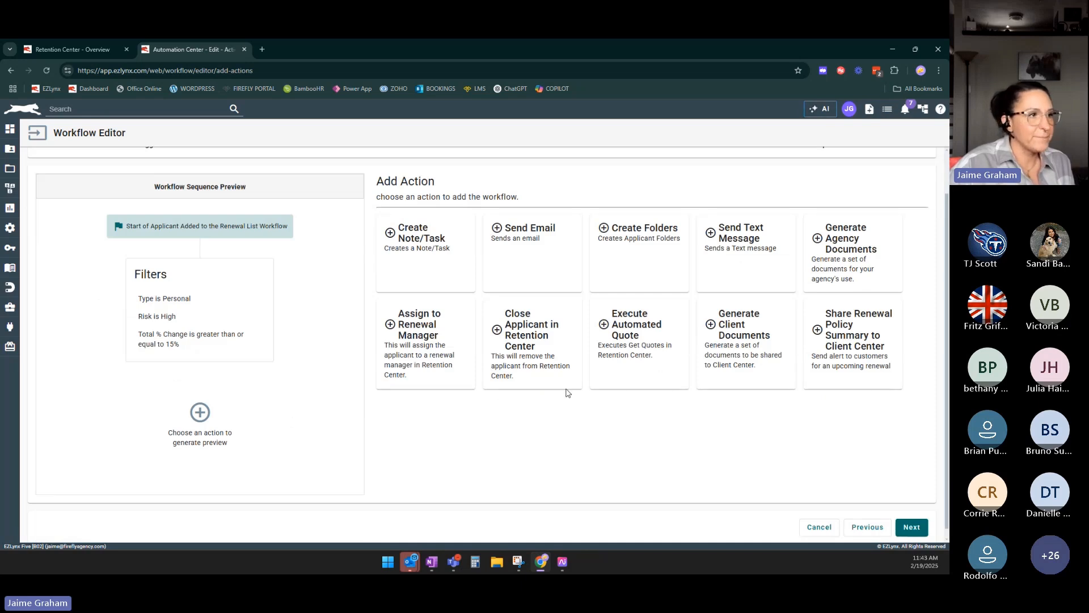
click(556, 248)
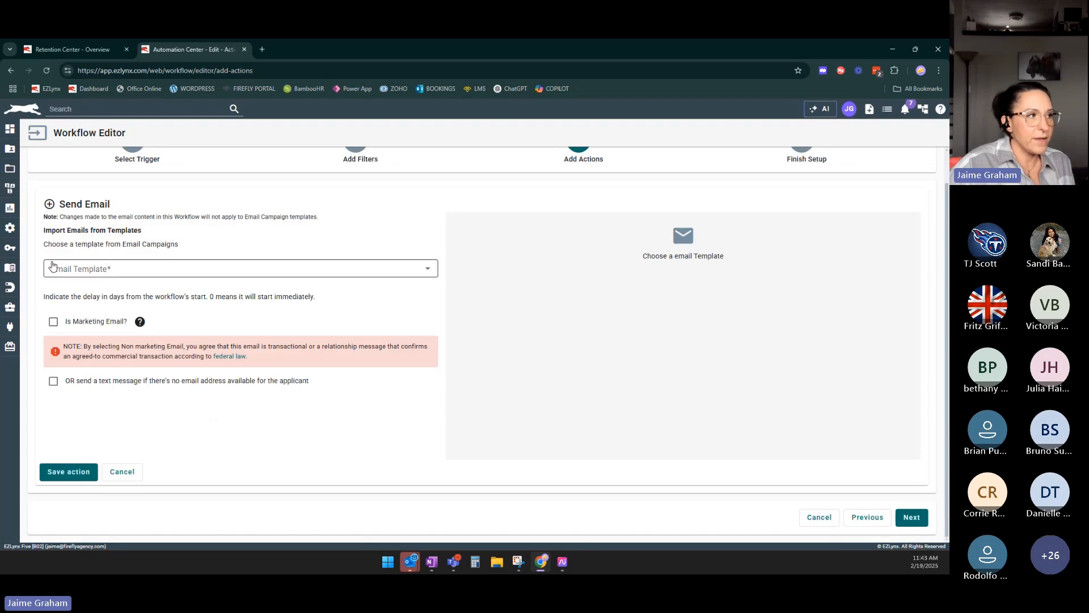
click(112, 273)
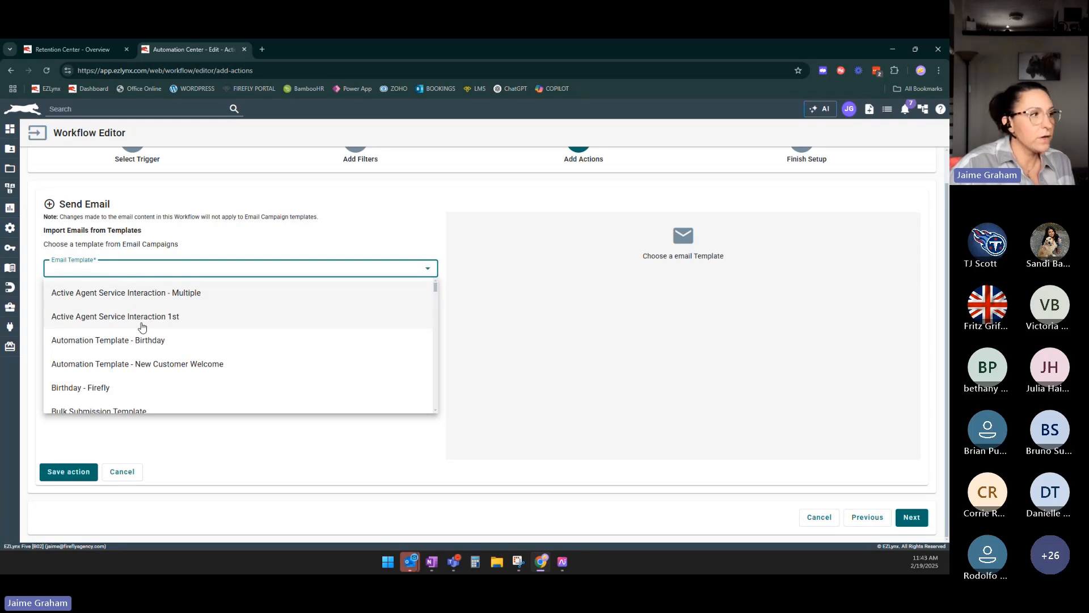
scroll(143, 327, down, 10)
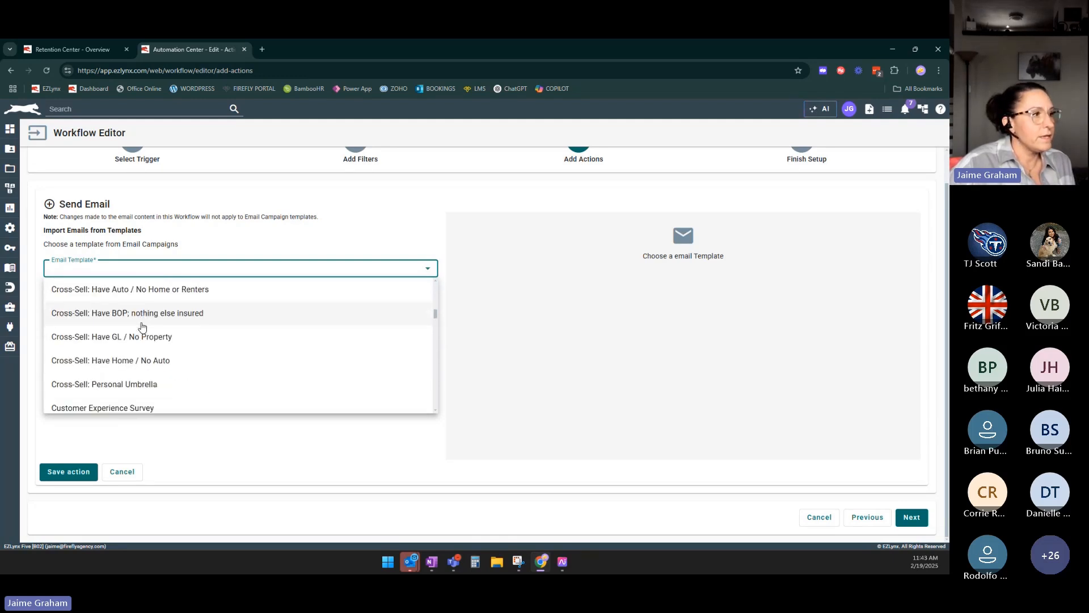
scroll(142, 327, down, 5)
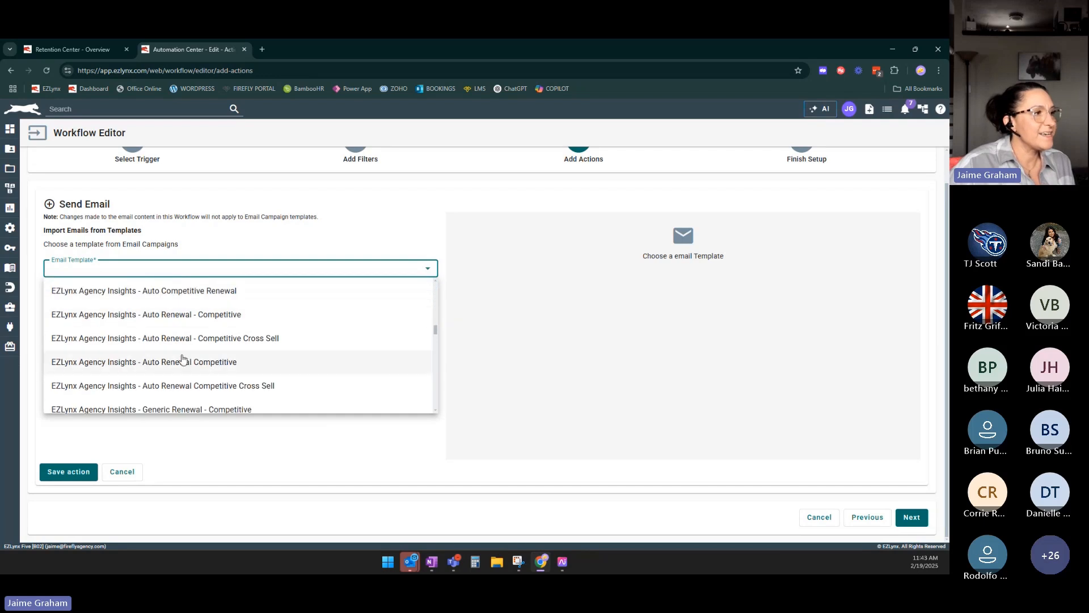
scroll(182, 359, down, 3)
click(160, 387)
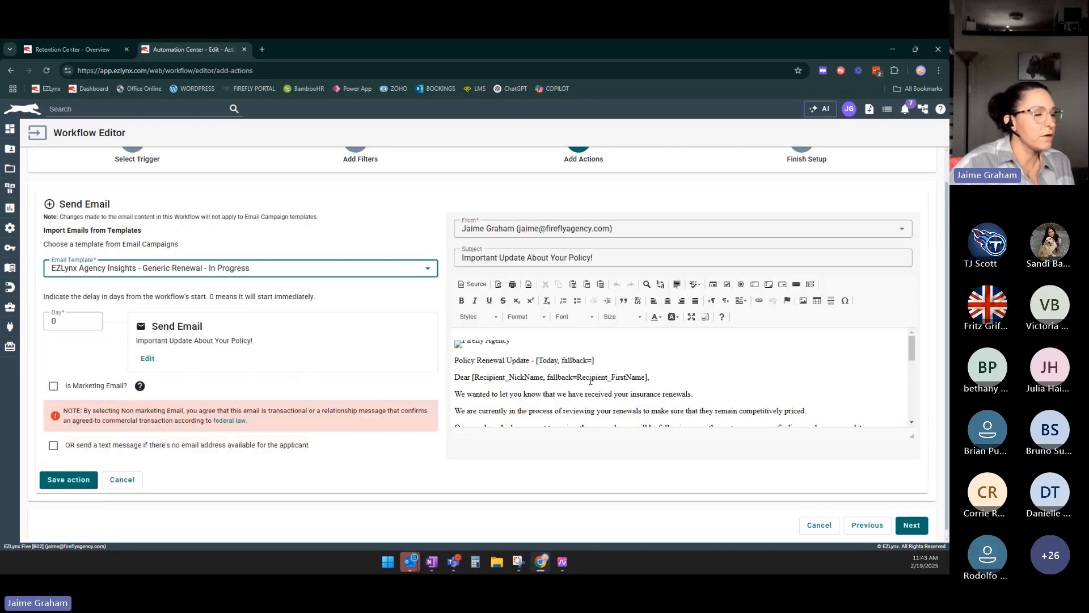
Set the email's sender to Assigned Producer and save the Send Email action.
scroll(595, 377, down, 2)
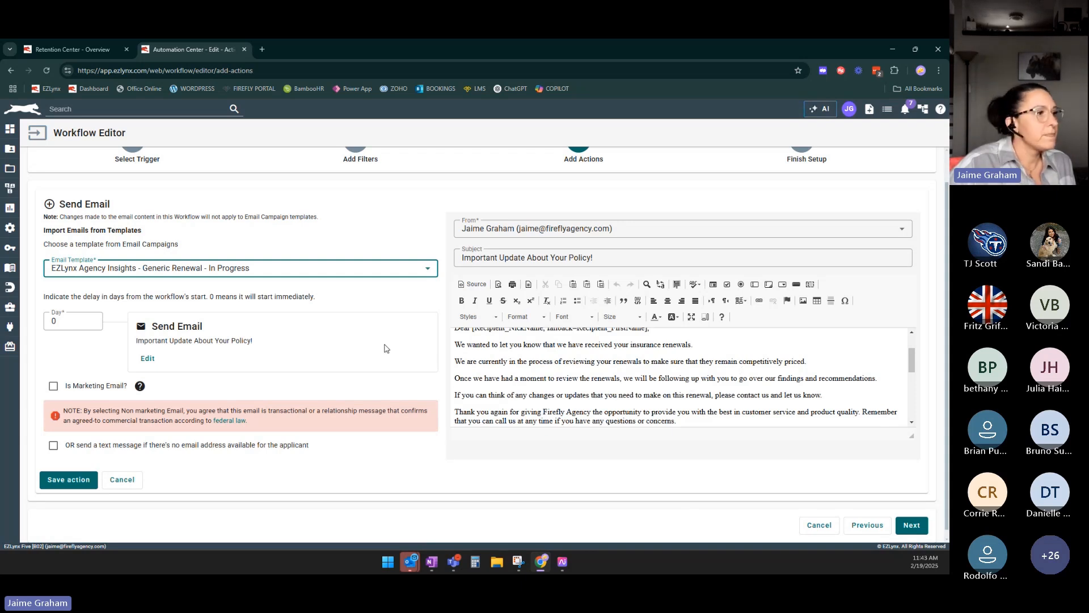
click(641, 229)
scroll(649, 263, up, 6)
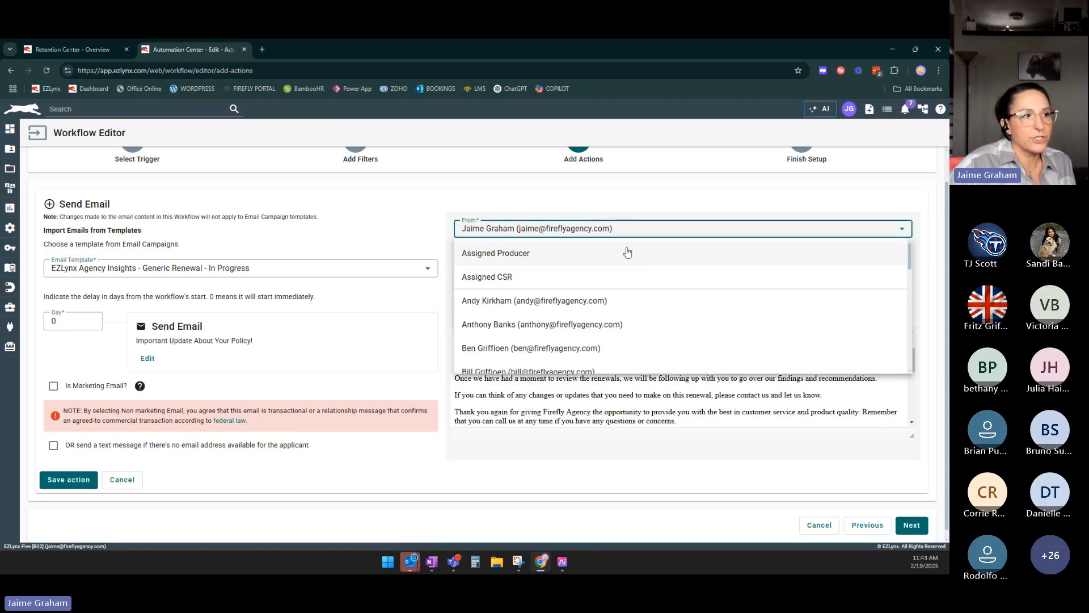
click(496, 255)
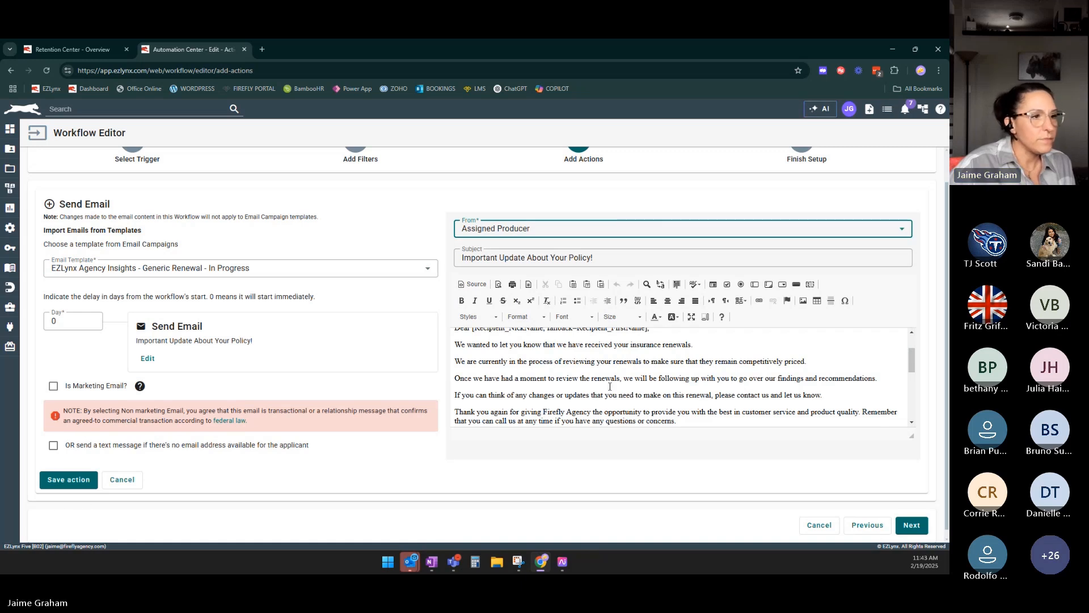
scroll(685, 388, up, 2)
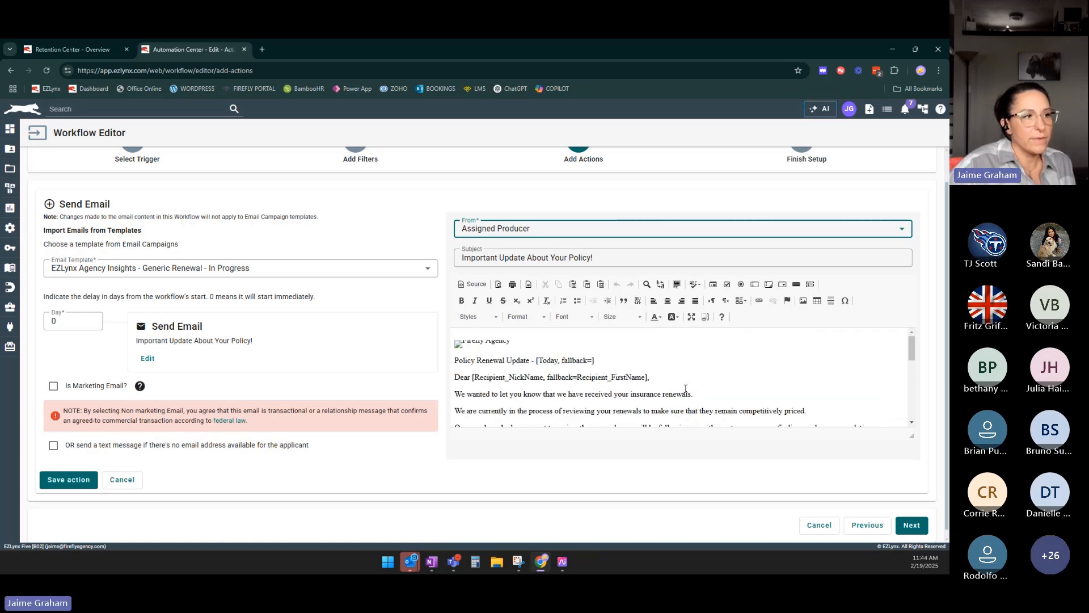
scroll(693, 376, down, 2)
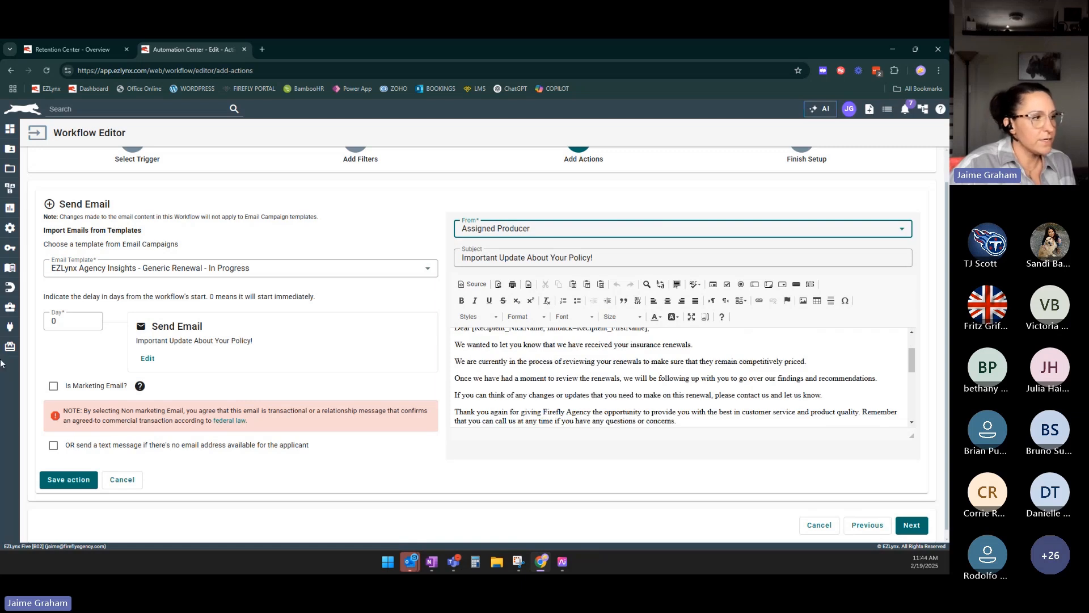
click(69, 480)
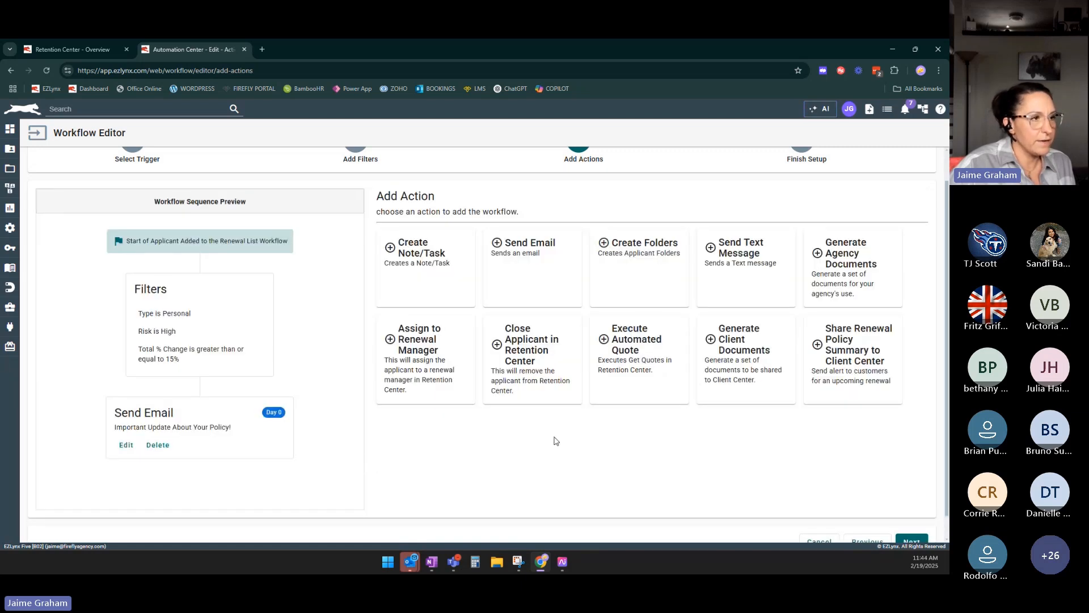
Add a Create Note/Task action with the discussion title High Risk Renewal.
click(425, 270)
click(170, 280)
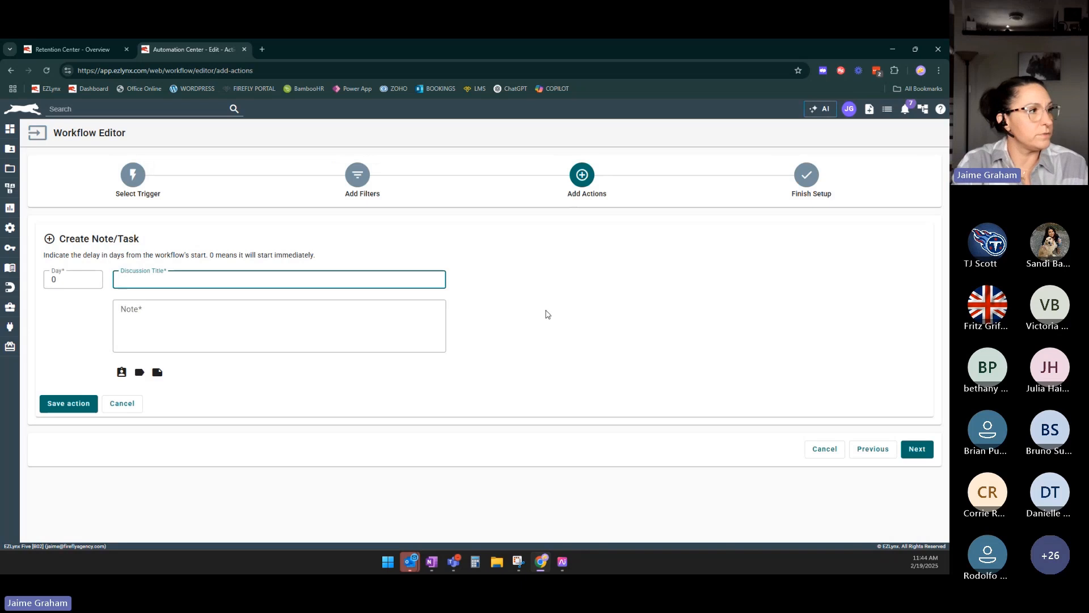
text(High)
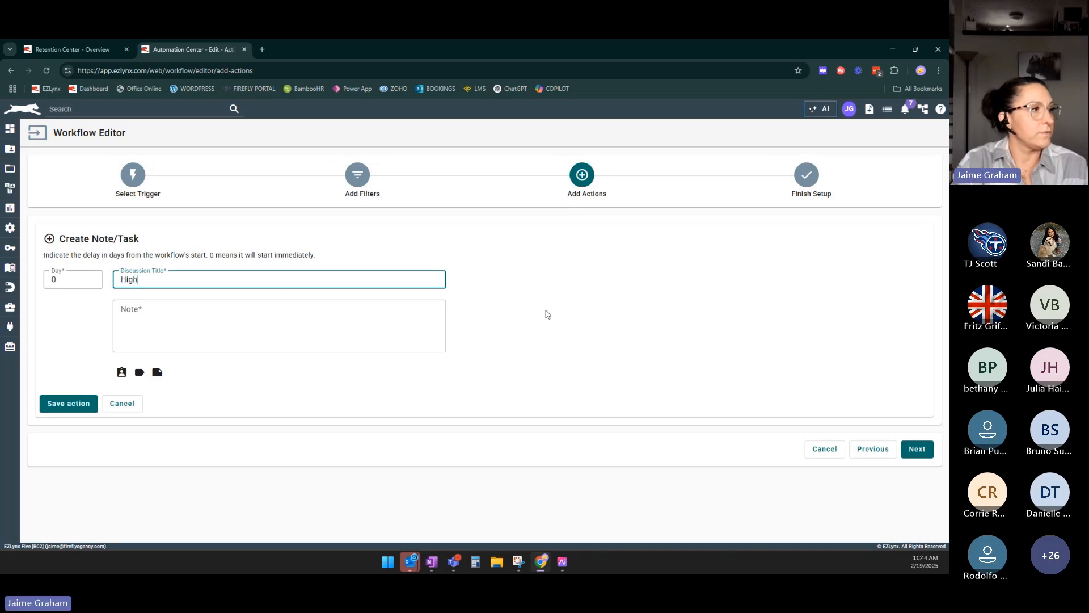
text( Risk)
key(BackSpace)
key(BackSpace)
key(BackSpace)
key(BackSpace)
text(Ri)
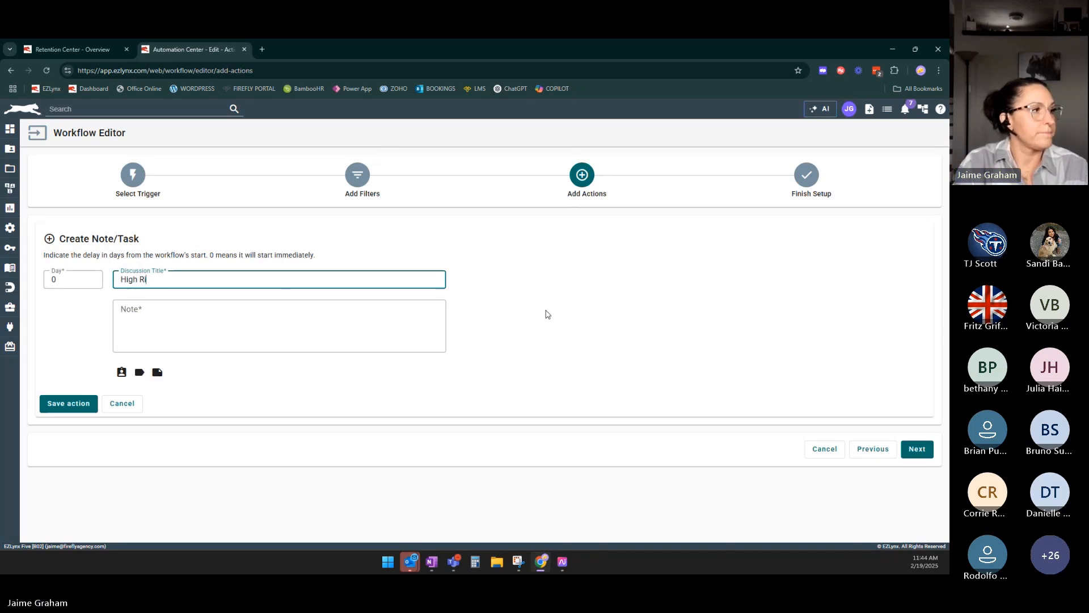
text(sk R)
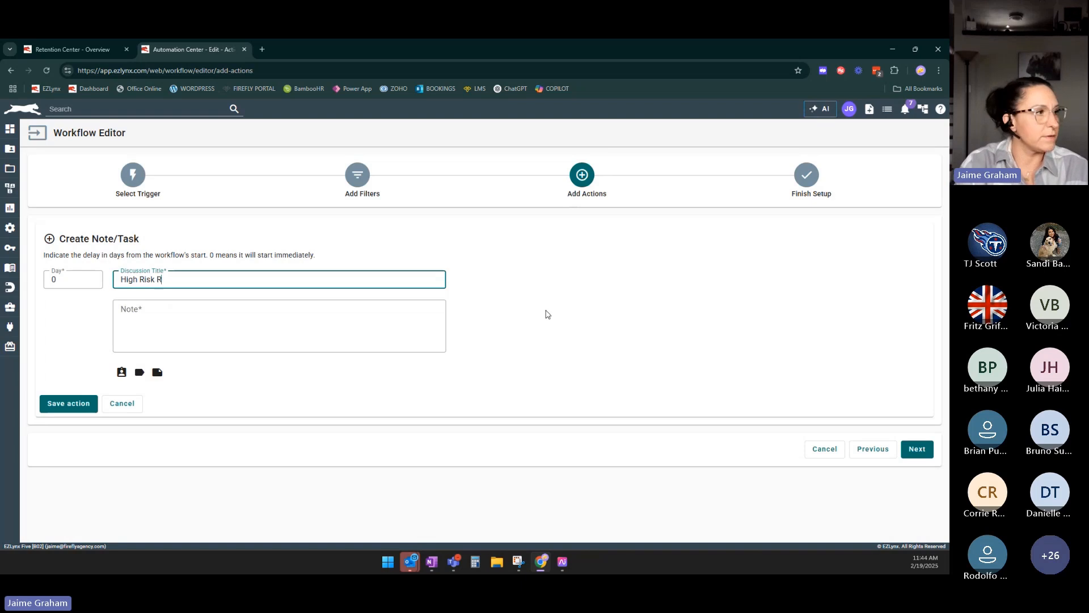
text(enewal)
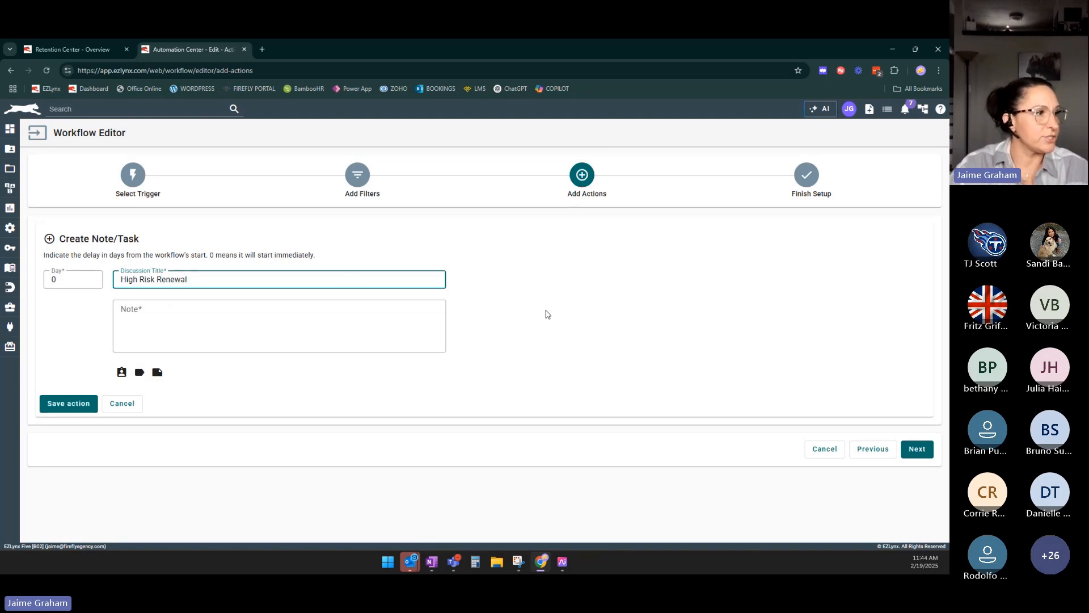
Write the note stating the renewal is high risk with an increase of 15% or more, and save the note/task action.
click(199, 313)
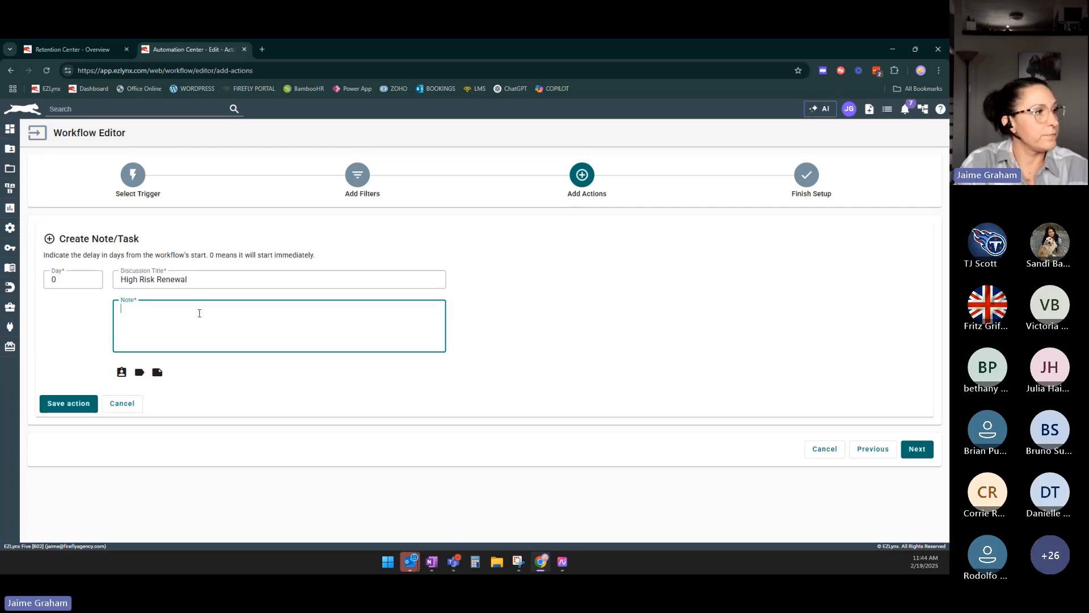
text(HClien)
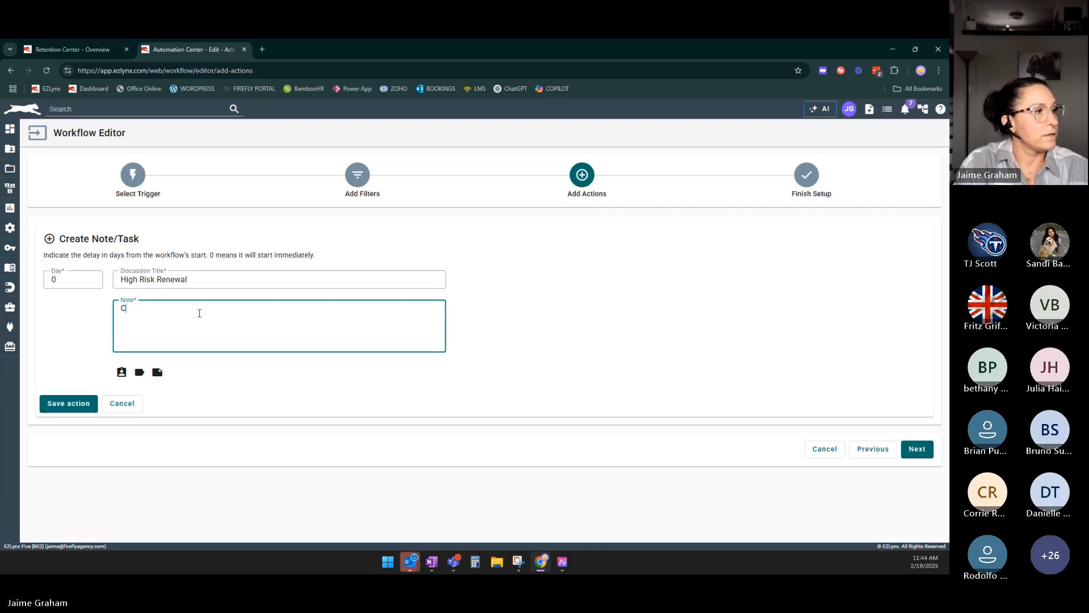
key(BackSpace)
key(BackSpace)
key(BackSpace)
key(BackSpace)
key(BackSpace)
key(BackSpace)
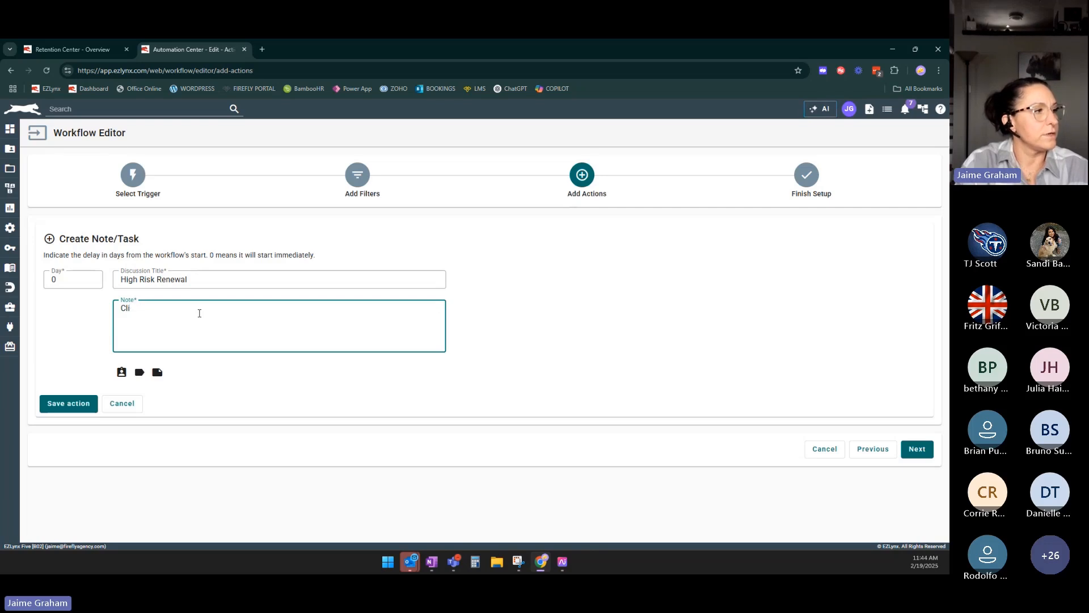
text(Renewal was)
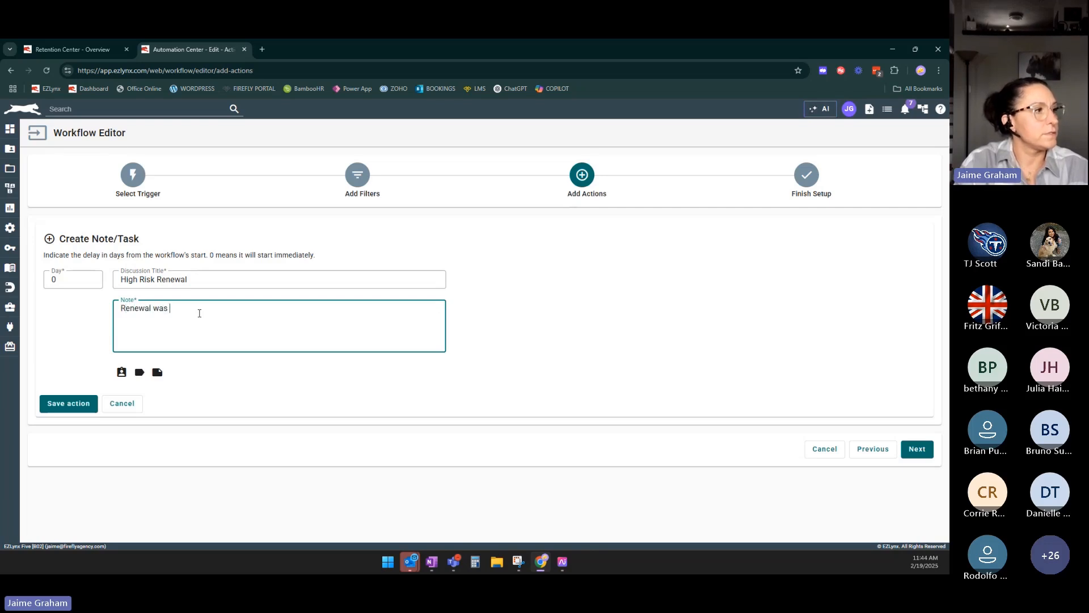
key(BackSpace)
key(BackSpace)
key(BackSpace)
text(is high risk wth inc)
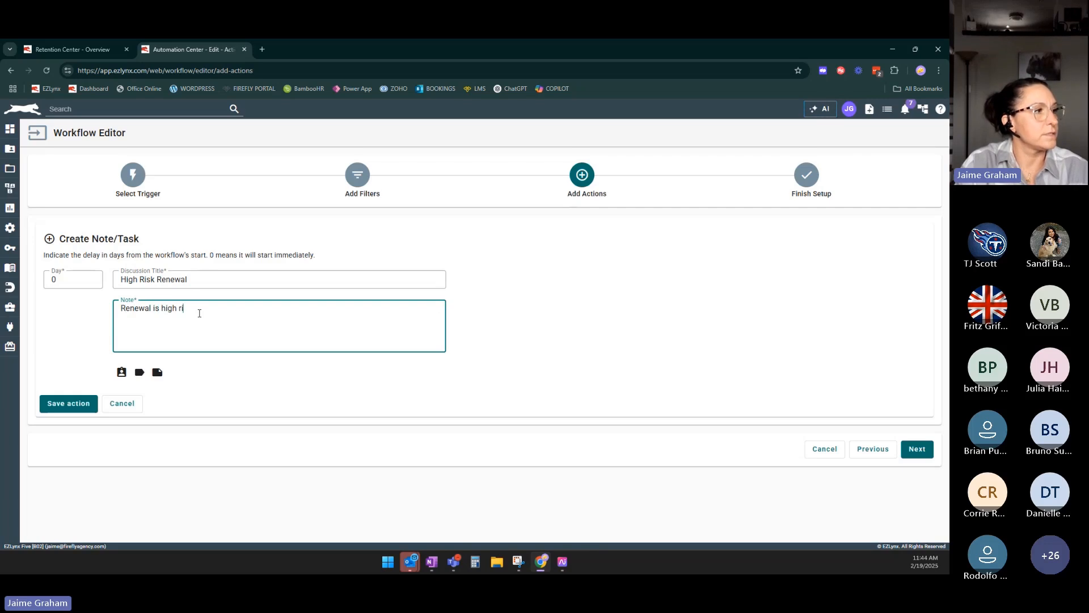
key(BackSpace)
key(BackSpace)
key(BackSpace)
key(BackSpace)
key(BackSpace)
key(BackSpace)
key(BackSpace)
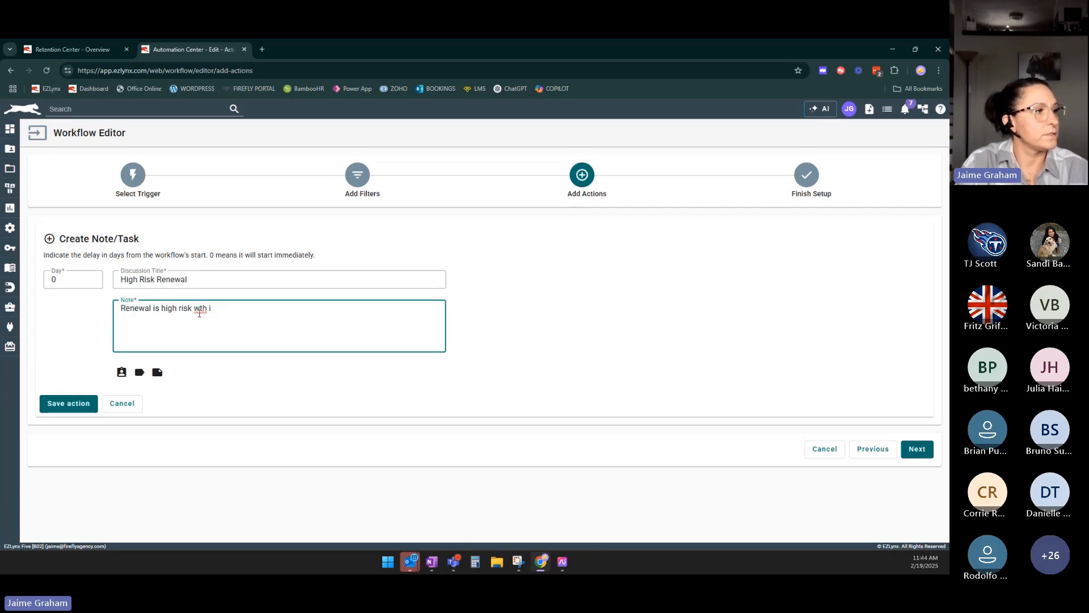
text(with increase of 15)
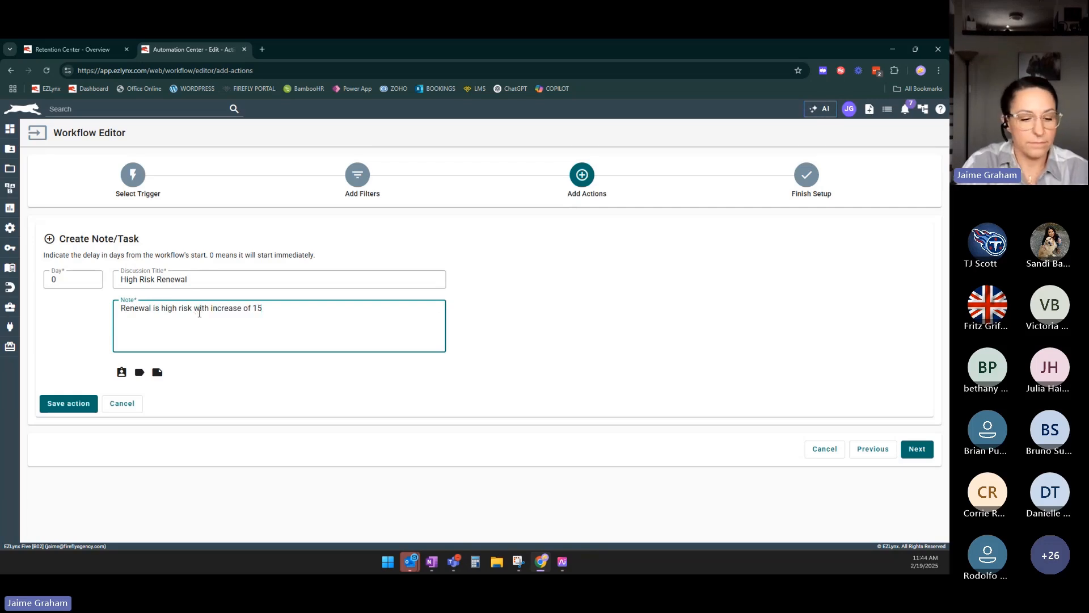
text(% or mor)
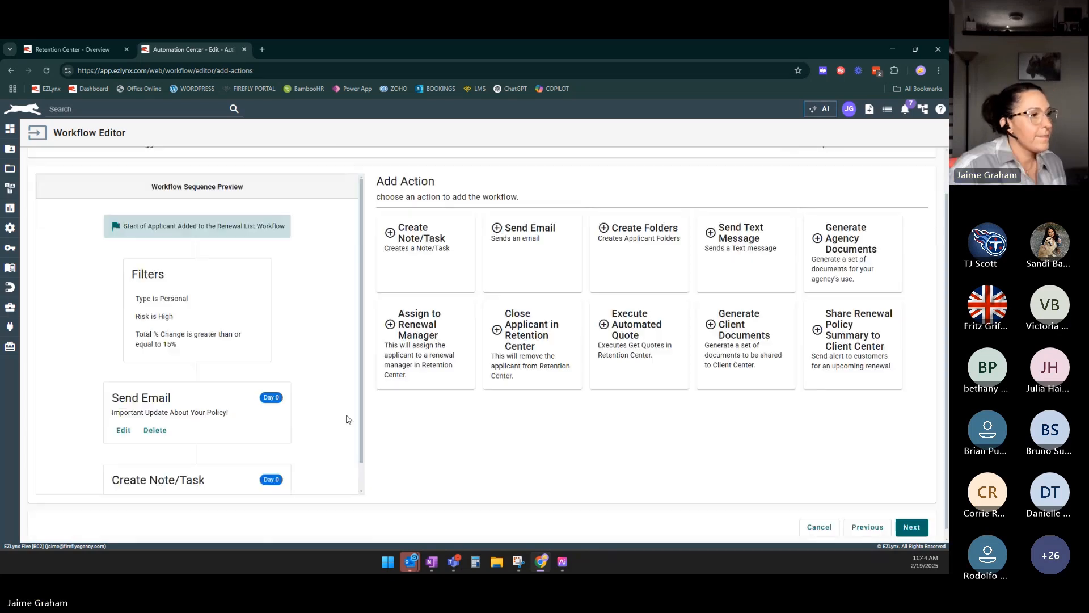
scroll(348, 419, down, 2)
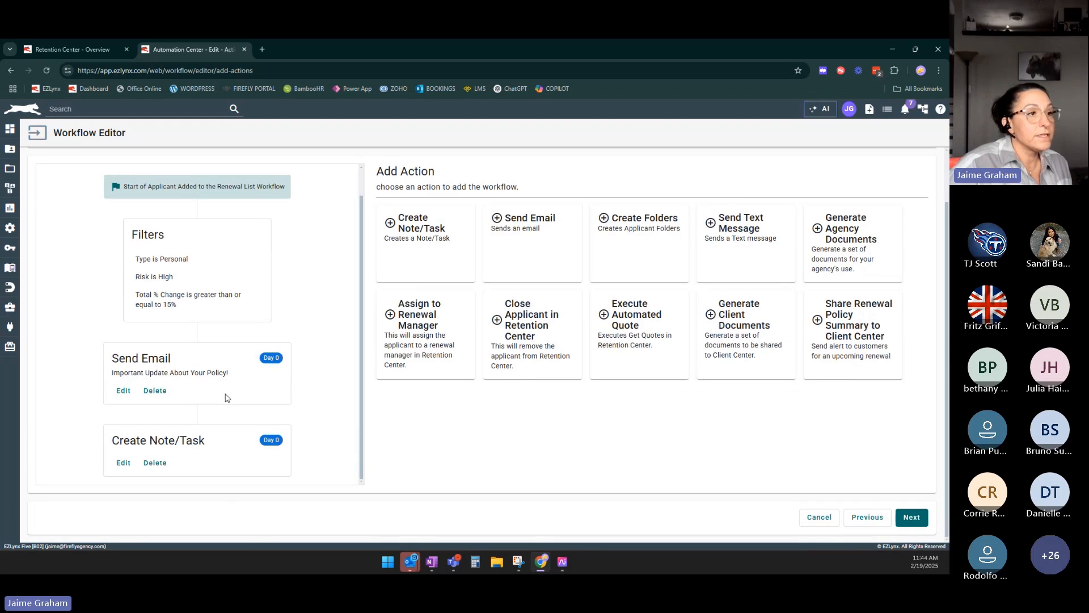
Add an Execute Automated Quote action with a delay of 0 days and save it.
click(633, 323)
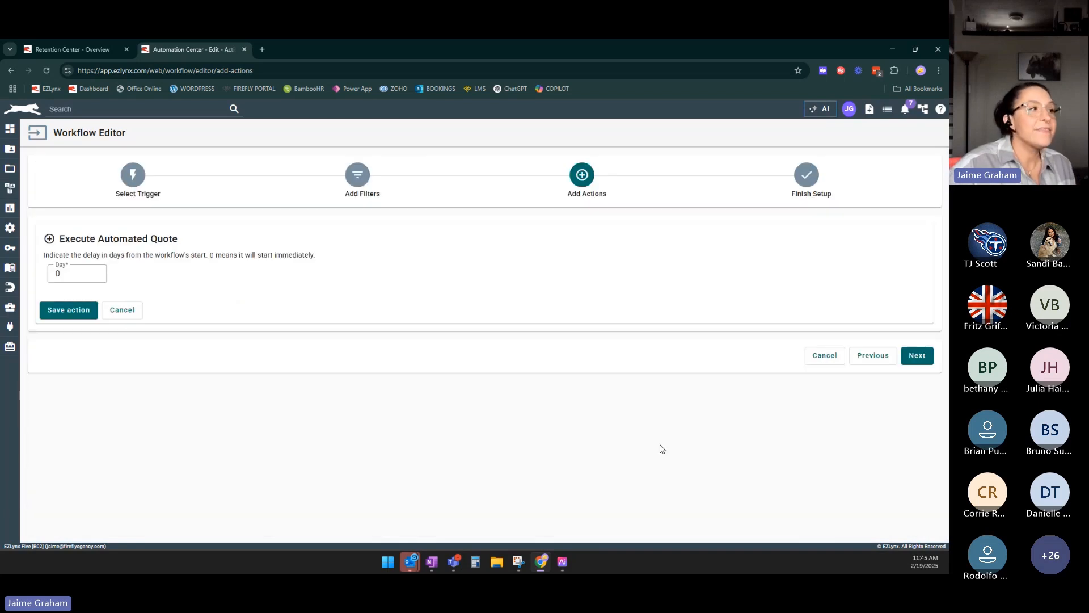
click(72, 314)
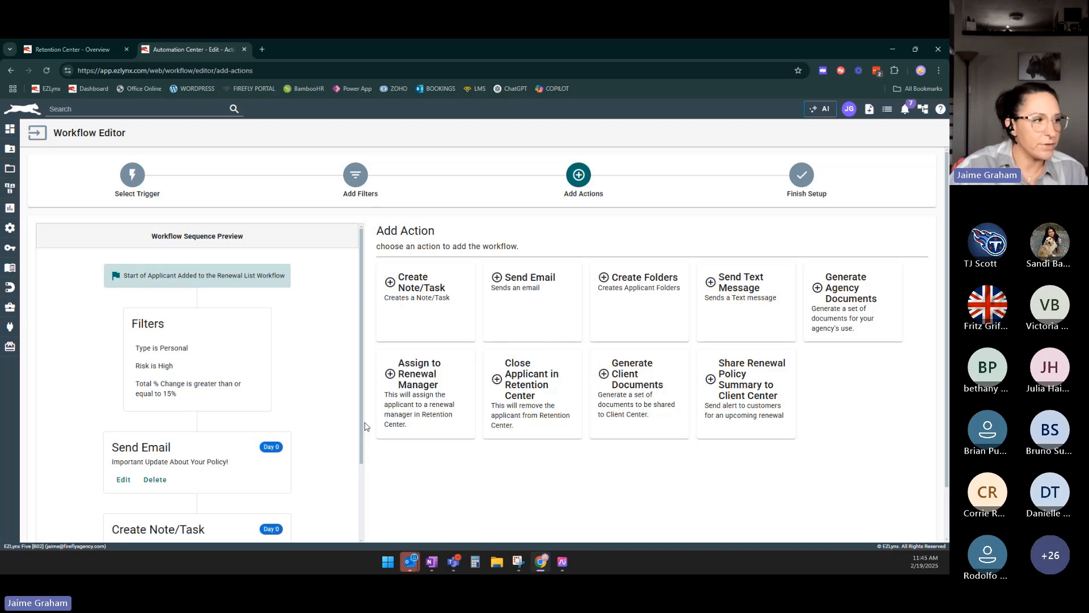
scroll(335, 420, down, 3)
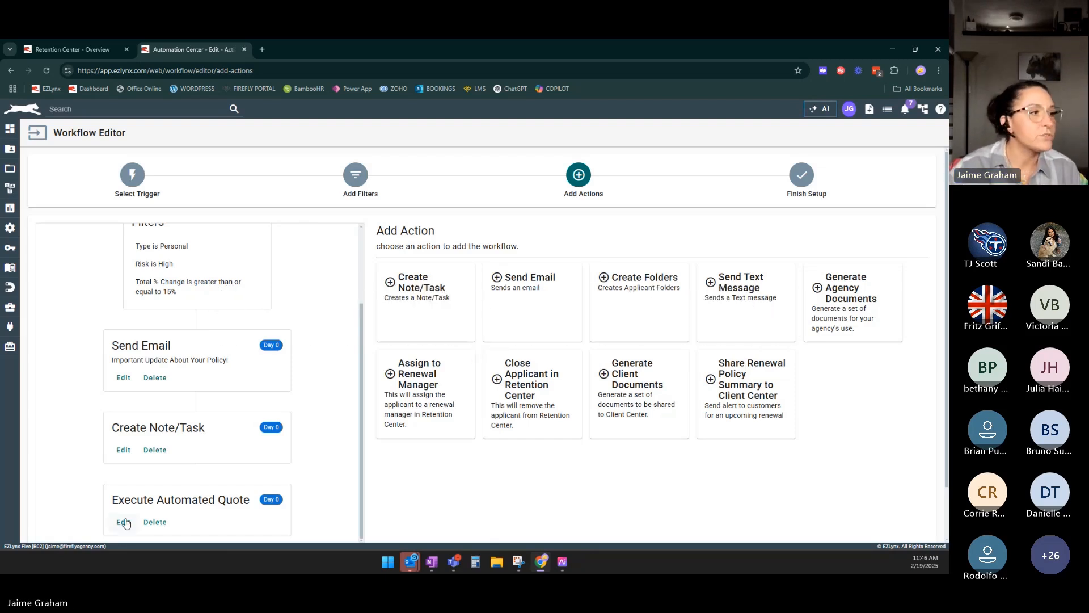
scroll(459, 453, down, 1)
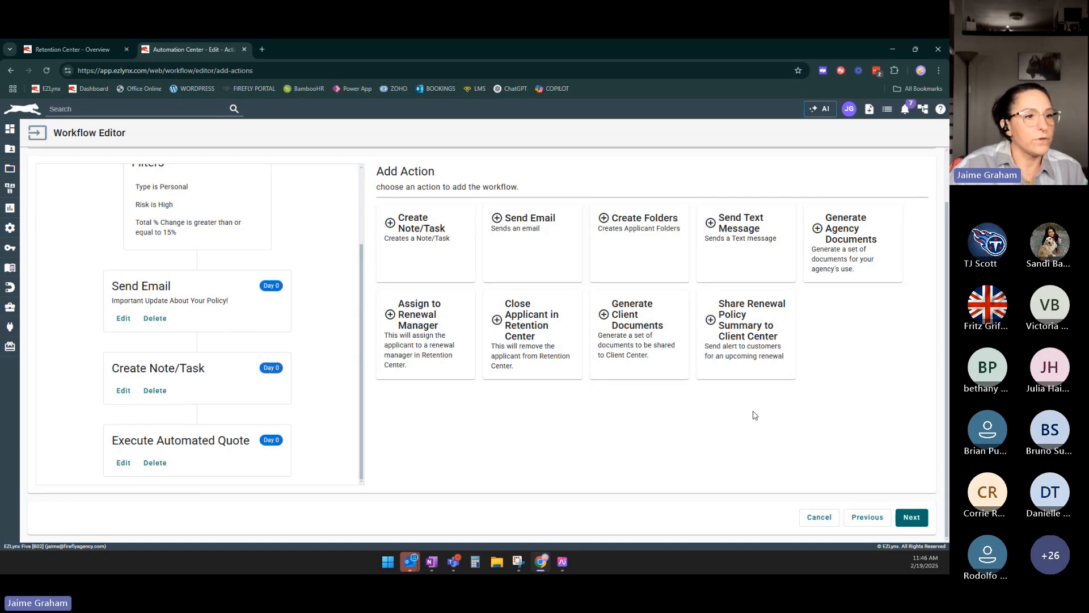
Continue to the Finish Setup stage and name the workflow High Risk Renewal.
click(912, 517)
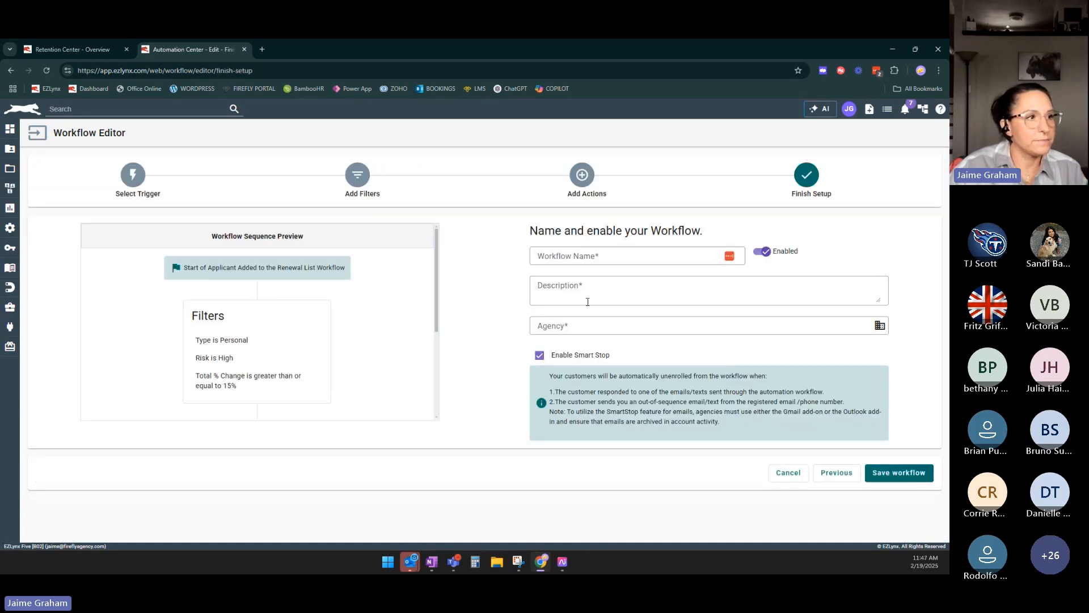
click(588, 258)
text(Hig)
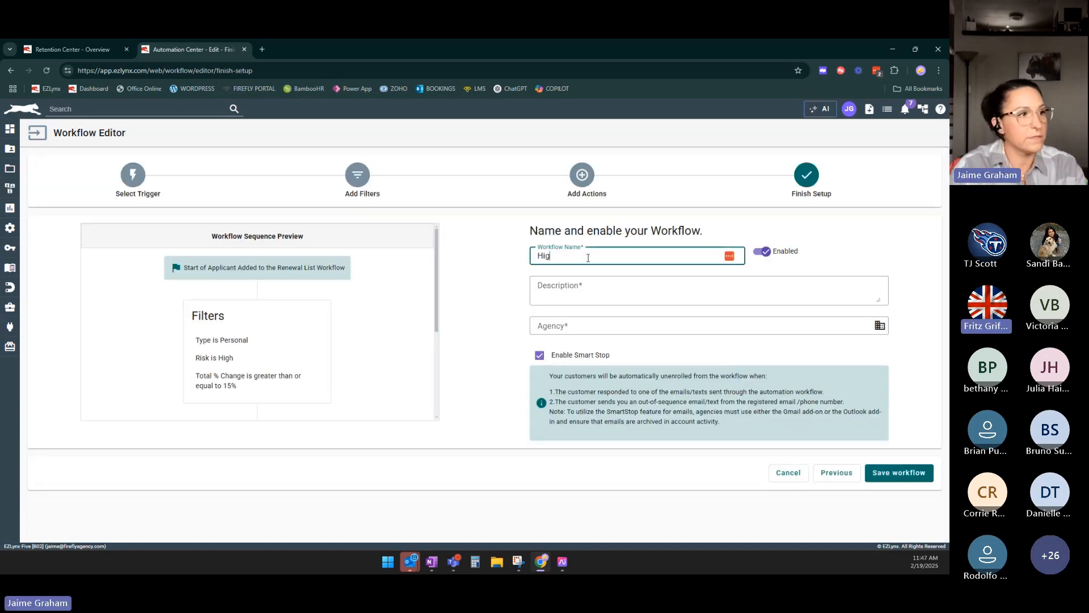
text(h Risk Renewal)
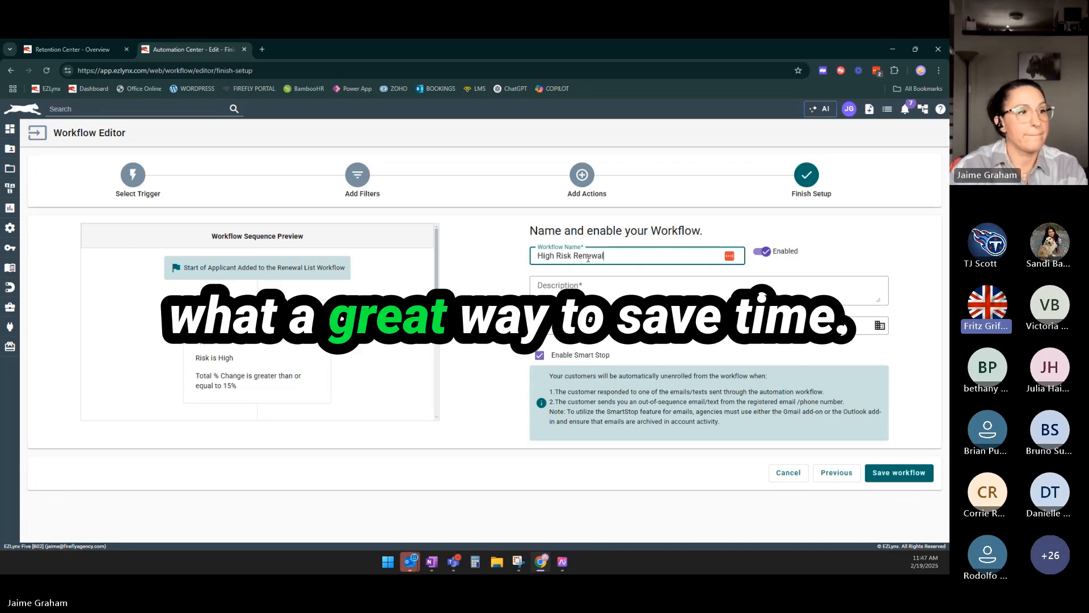
Switch the workflow to Disabled and copy its name into the Description field.
click(716, 287)
drag(676, 254, 380, 275)
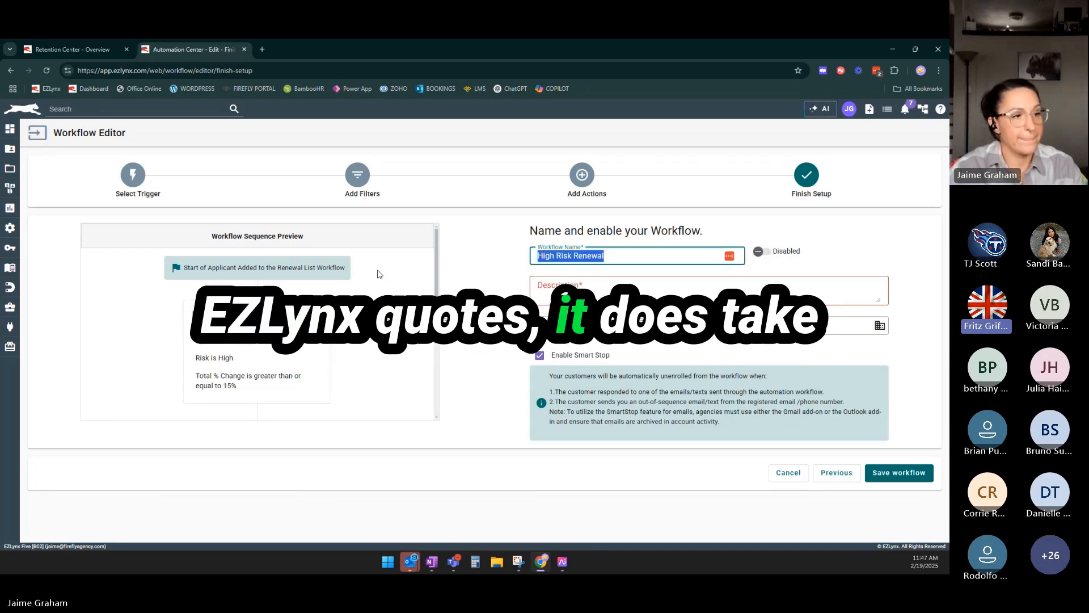
key(ctrl+c)
click(605, 287)
key(ctrl+v)
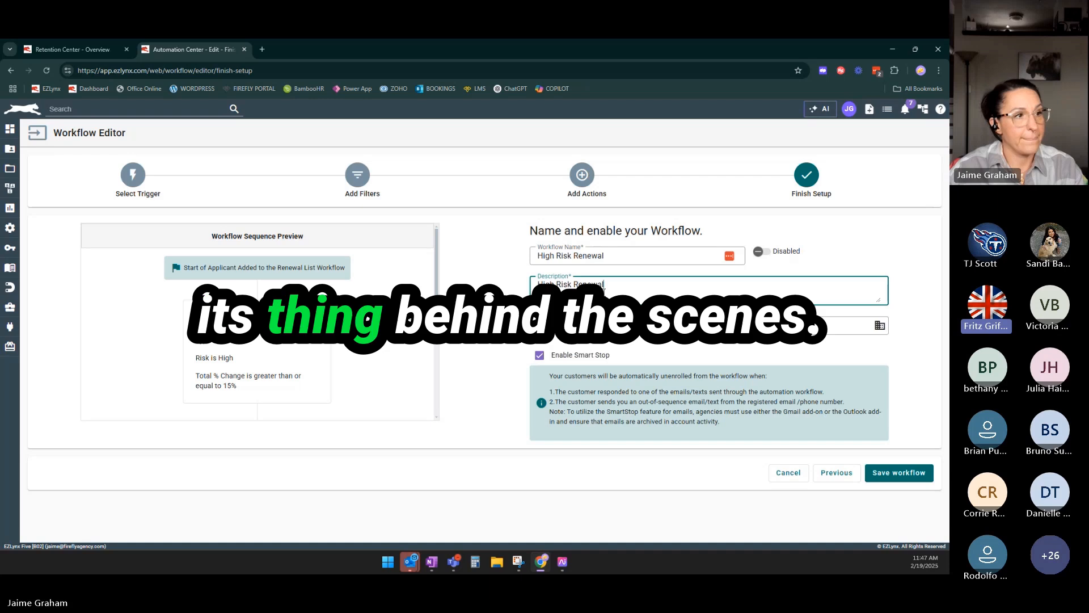
Assign the workflow to the *Firefly Agency Service agency.
click(880, 326)
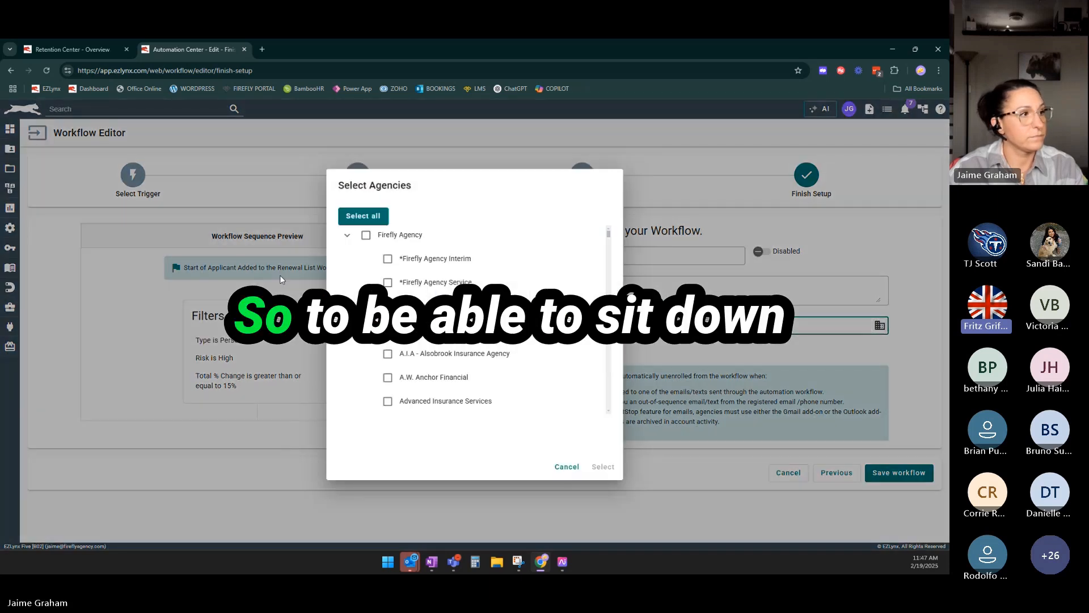
click(389, 283)
click(603, 467)
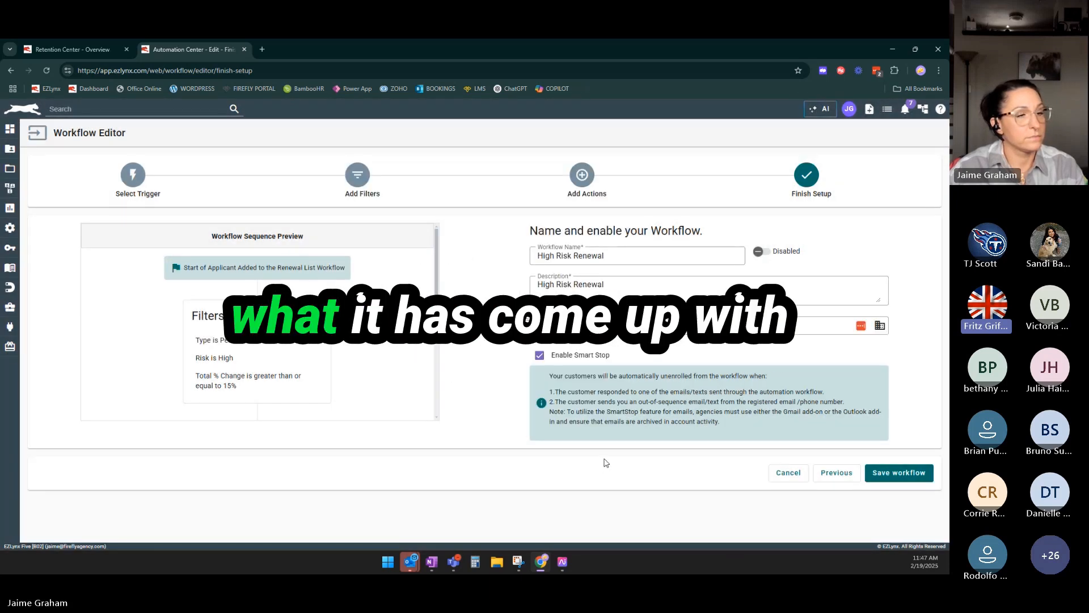